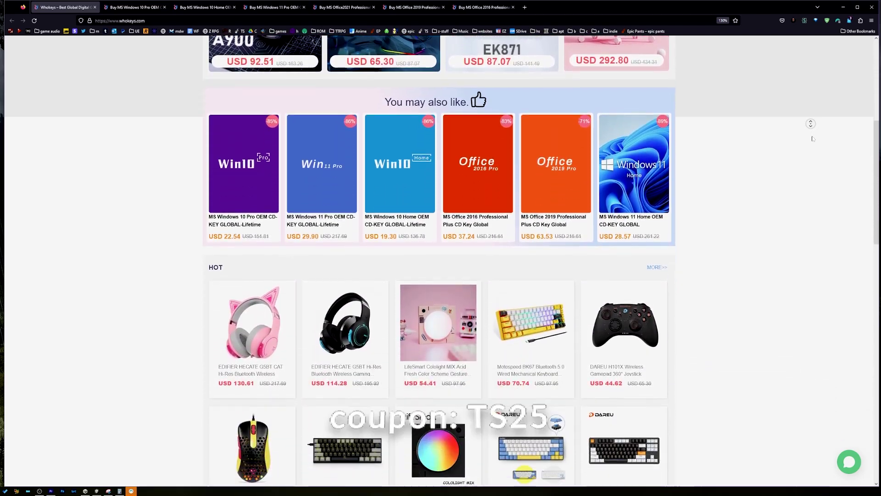
# - Review the open product pages for Windows 10 Pro, Windows 10 Home, Windows 11 Pro and Office 2021, 2019 and 2016
pyautogui.click(123, 12)
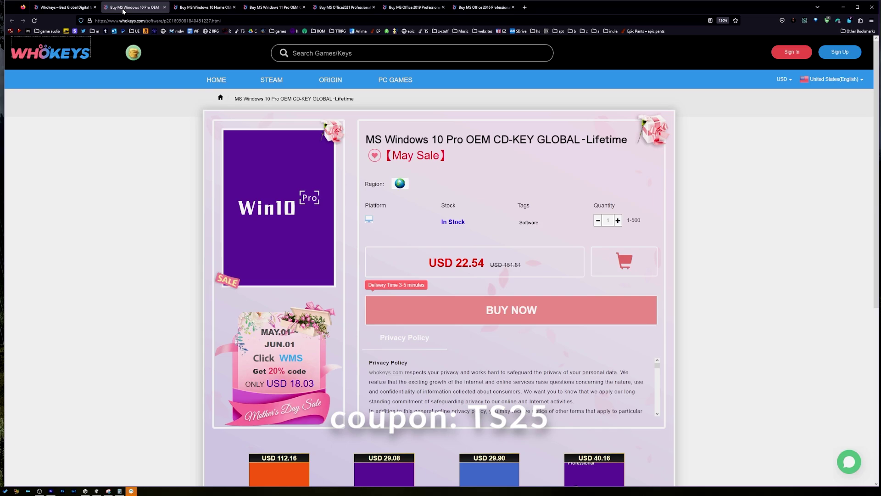
pyautogui.click(190, 6)
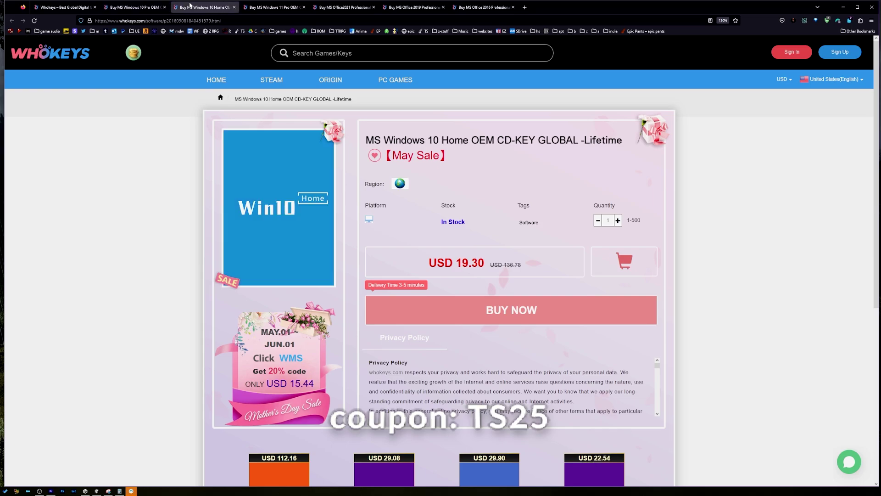
pyautogui.click(262, 8)
pyautogui.click(343, 7)
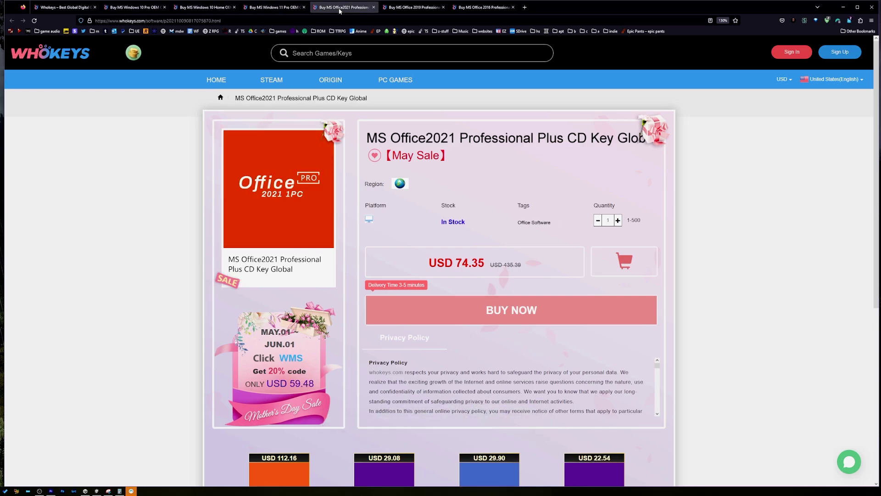
pyautogui.click(414, 8)
pyautogui.click(466, 7)
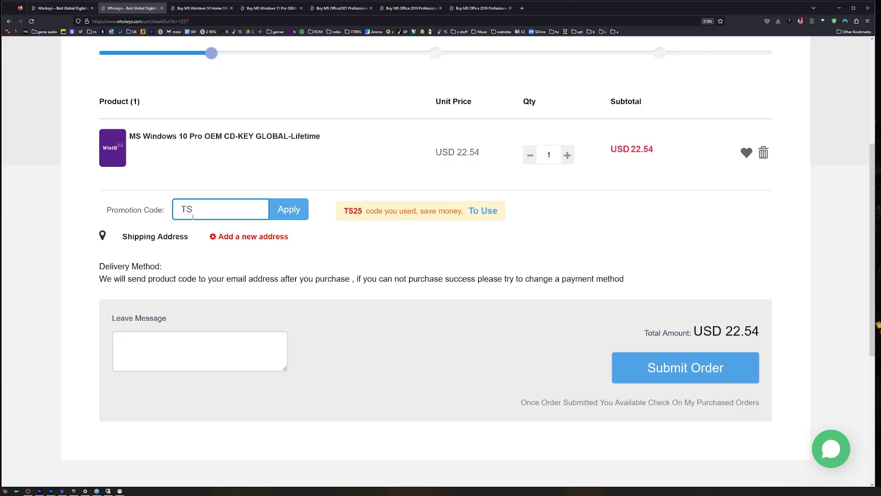
# - Apply promotion code TS25 to the Windows 10 Pro order
pyautogui.write('25')
pyautogui.click(281, 216)
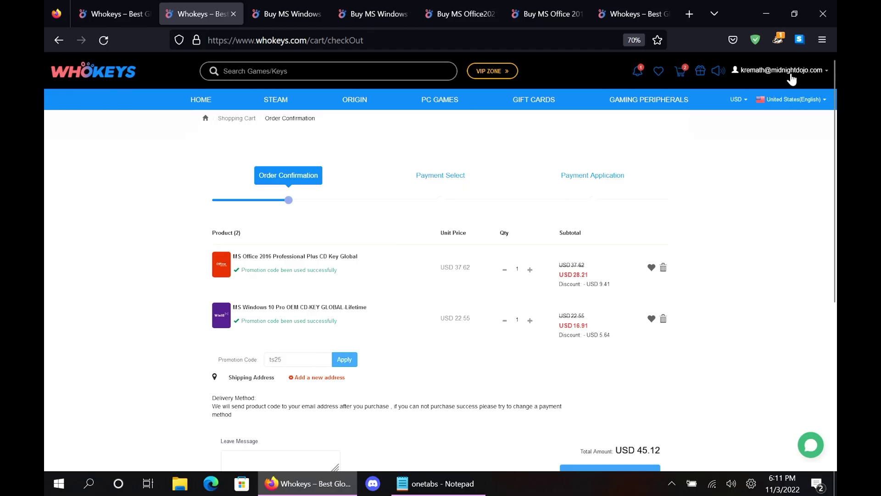
# - Go to the account's purchased orders and view the key for the March 2022 Windows 10 Pro order
pyautogui.moveTo(791, 78)
pyautogui.click(774, 92)
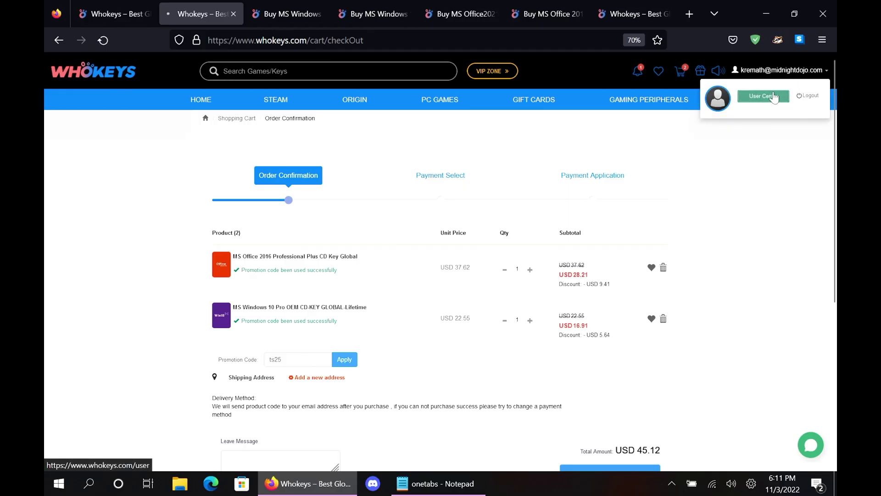
pyautogui.click(414, 210)
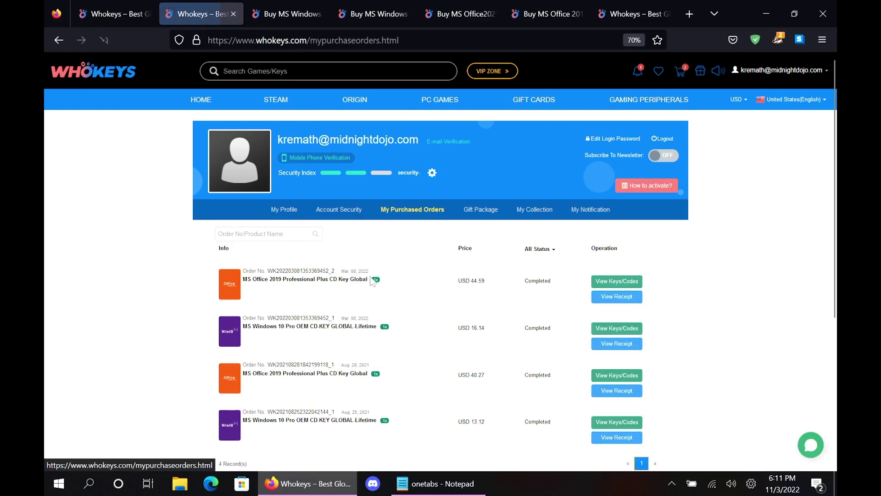
pyautogui.scroll(-3, 606, 308)
pyautogui.scroll(3, 596, 324)
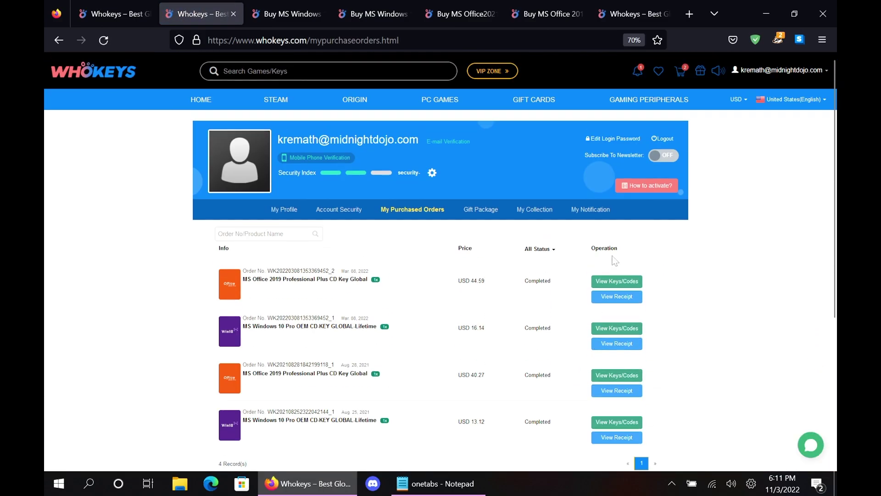
pyautogui.click(604, 328)
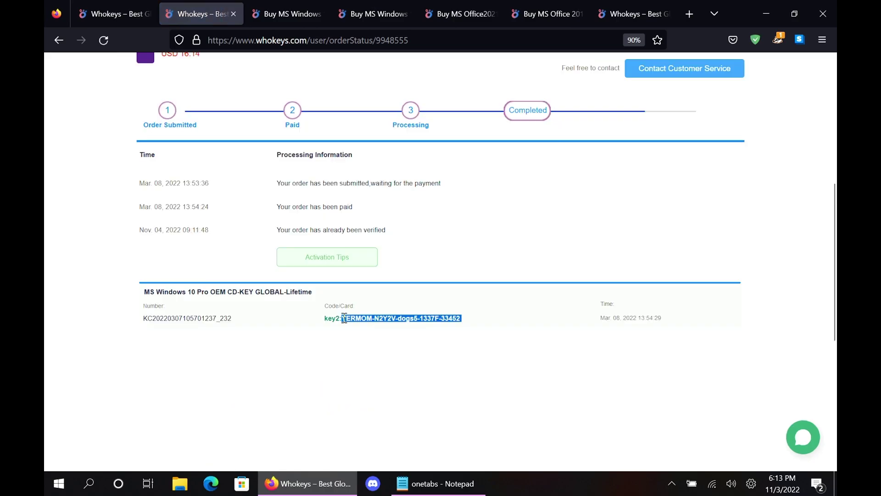
# - Open the Windows activation settings, paste the purchased product key as a replacement key, and cancel the key dialog
pyautogui.press('super')
pyautogui.write('activation settings')
pyautogui.press('Return')
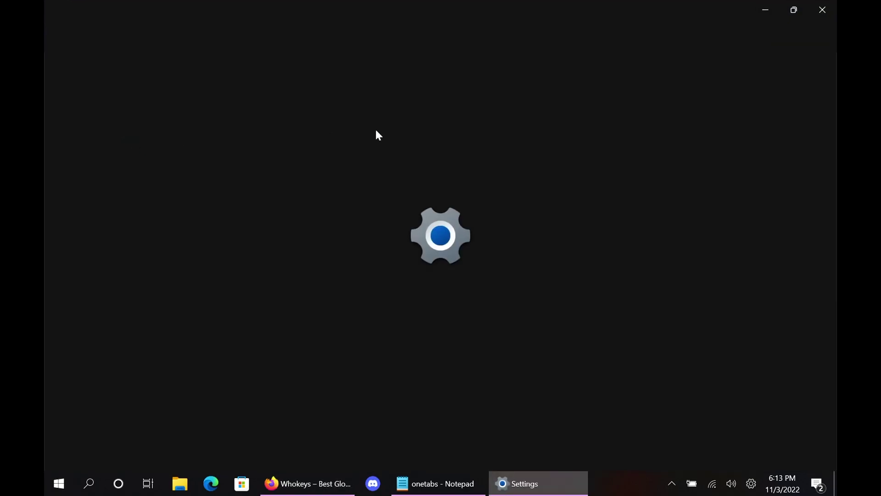
pyautogui.click(772, 208)
pyautogui.hotkey('ctrl', 'v')
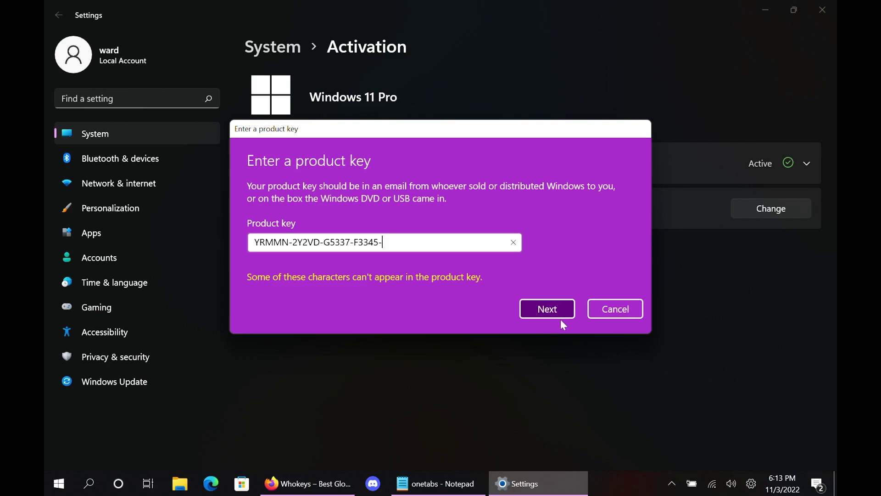
pyautogui.click(602, 312)
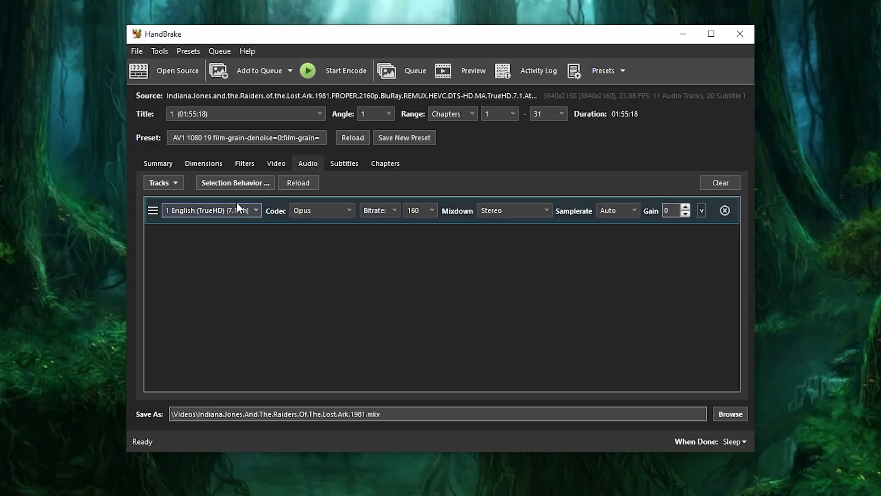
# - Switch to HandBrake and review the source audio tracks, keeping 1 English (TrueHD) (7.1 ch) selected
pyautogui.moveTo(243, 39); pyautogui.dragTo(225, 40)
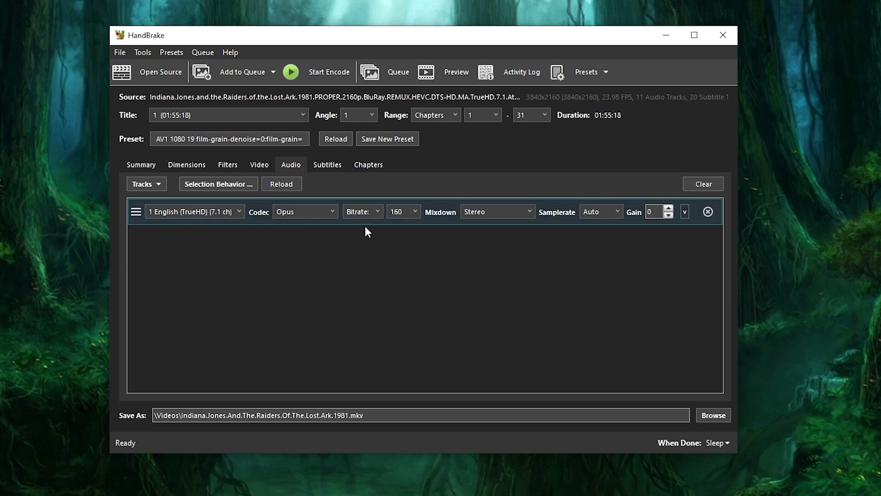
pyautogui.click(208, 204)
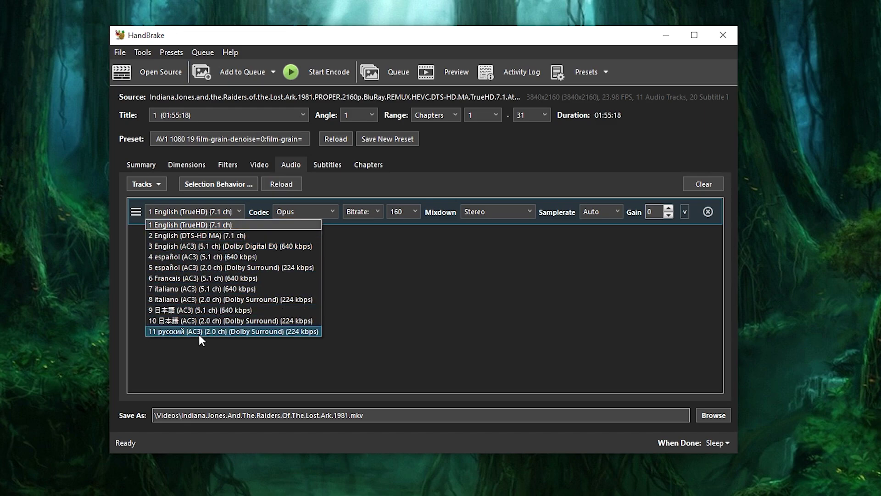
pyautogui.click(200, 228)
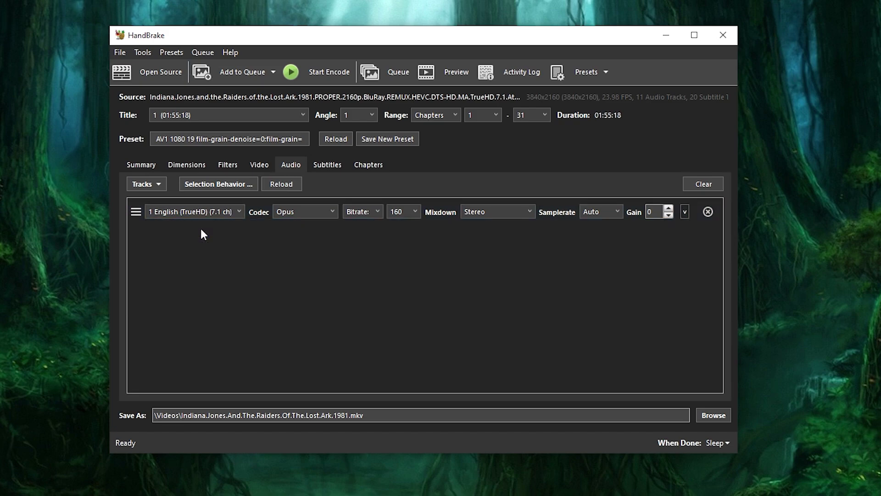
# - Alternate the audio source between 2 English (DTS-HD MA) and 1 English (TrueHD), finishing on the TrueHD track
pyautogui.click(234, 213)
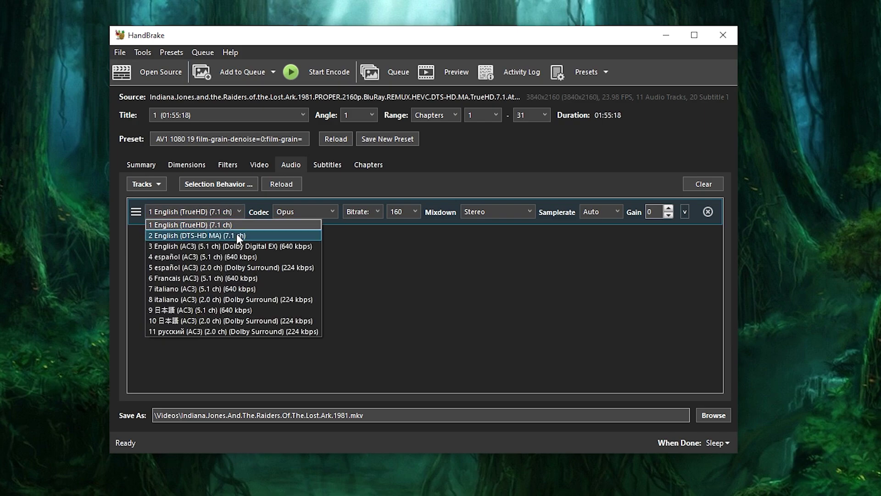
pyautogui.click(238, 236)
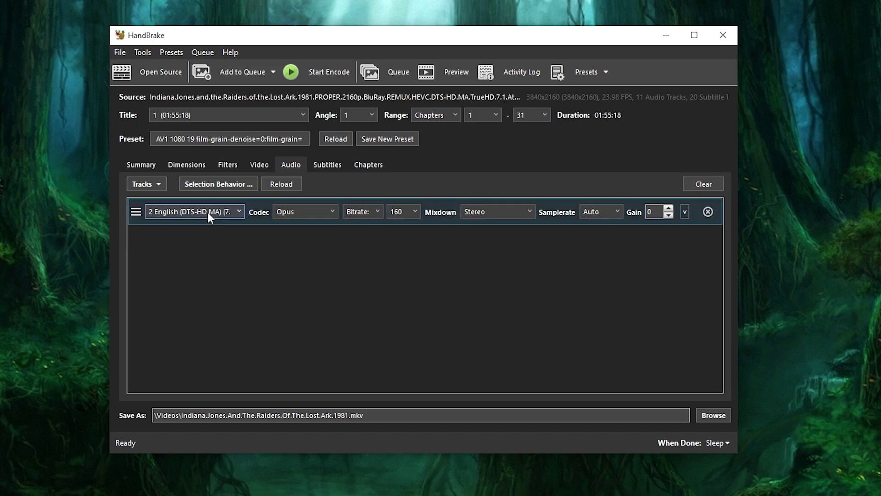
pyautogui.click(213, 215)
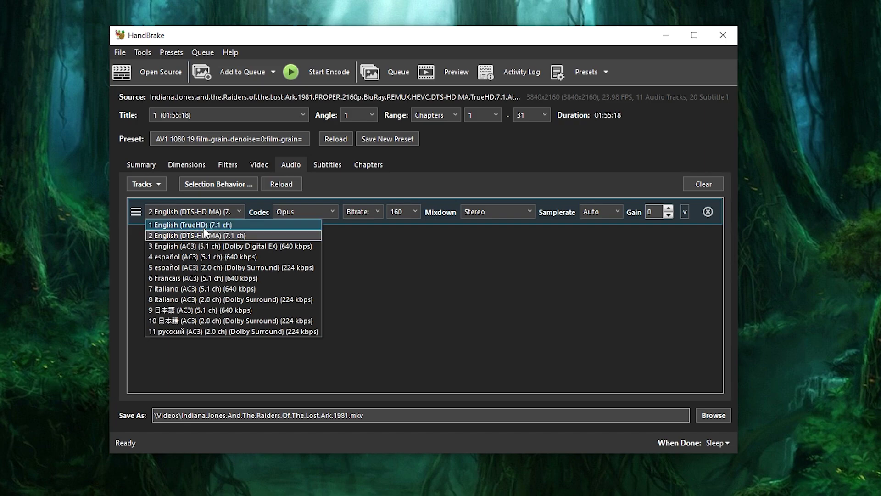
pyautogui.click(203, 226)
pyautogui.click(217, 210)
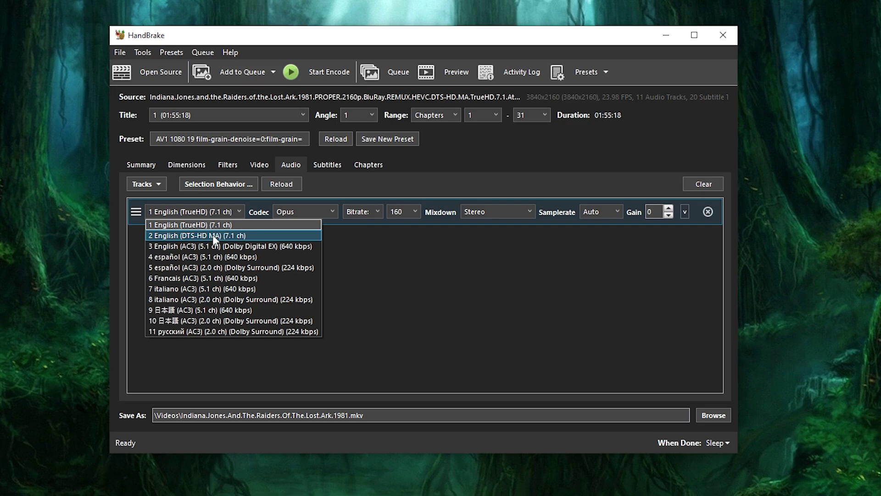
pyautogui.click(213, 235)
pyautogui.click(213, 215)
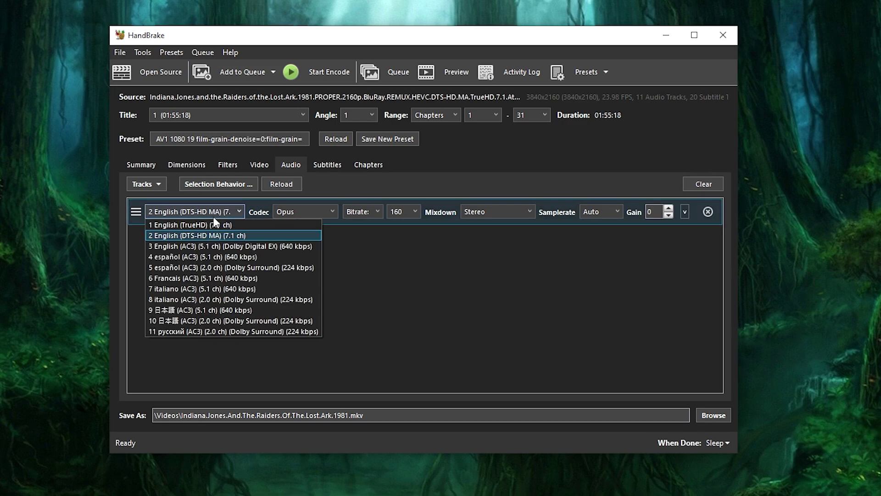
pyautogui.click(213, 225)
# - Try 3 English (AC3) (5.1 ch) as the audio source, and return to 1 English (TrueHD)
pyautogui.click(223, 214)
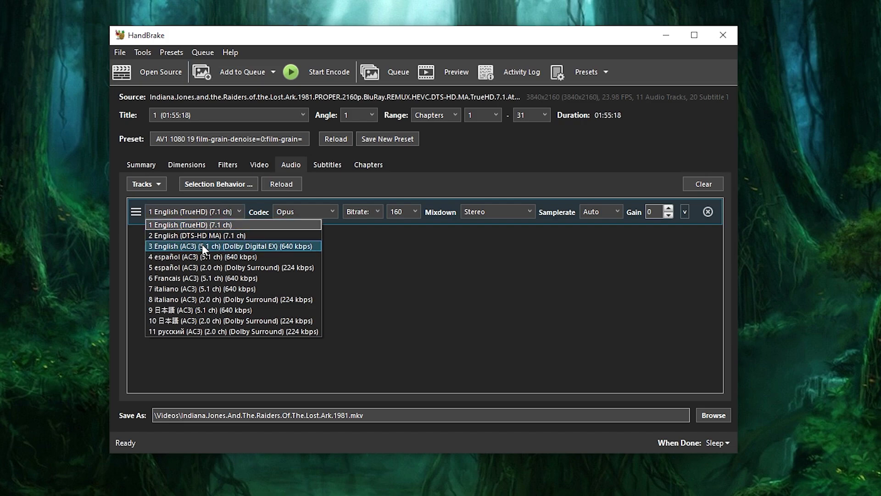
pyautogui.click(174, 245)
pyautogui.click(200, 214)
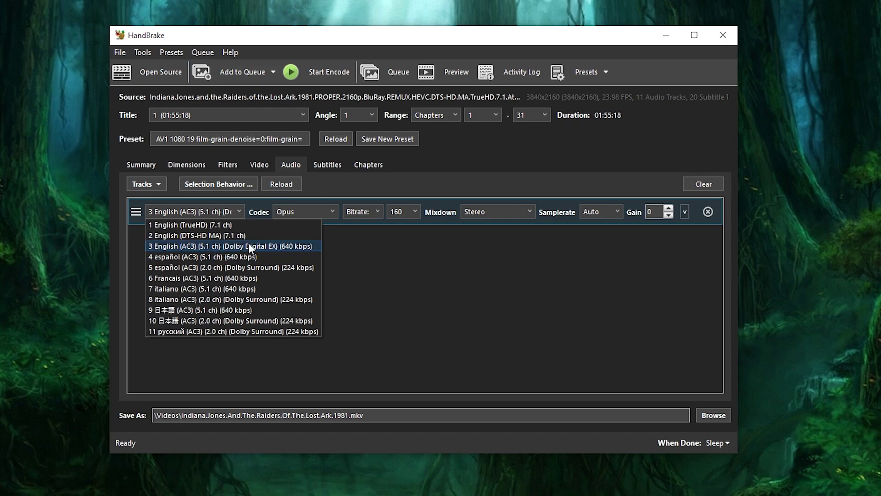
pyautogui.click(216, 228)
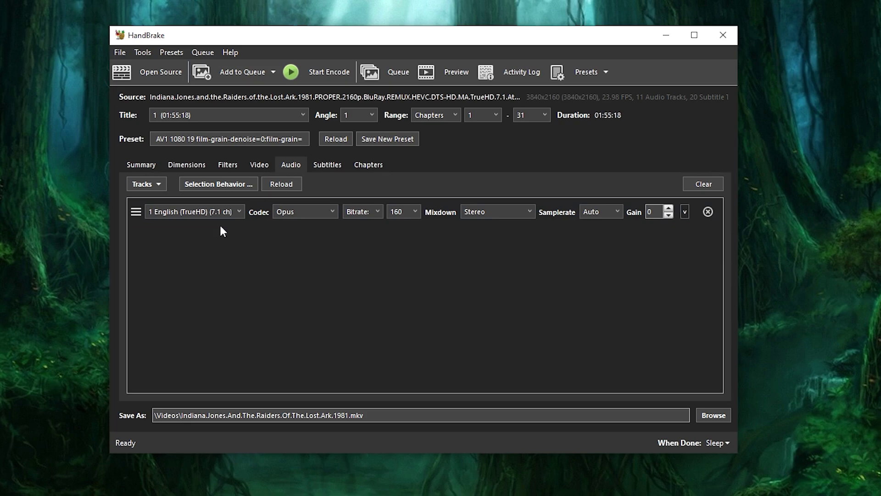
# - Compare the TrueHD and DTS-HD MA audio sources again, finishing on 2 English (DTS-HD MA) (7.1 ch)
pyautogui.click(225, 213)
pyautogui.click(223, 235)
pyautogui.click(222, 217)
pyautogui.click(223, 227)
pyautogui.click(223, 214)
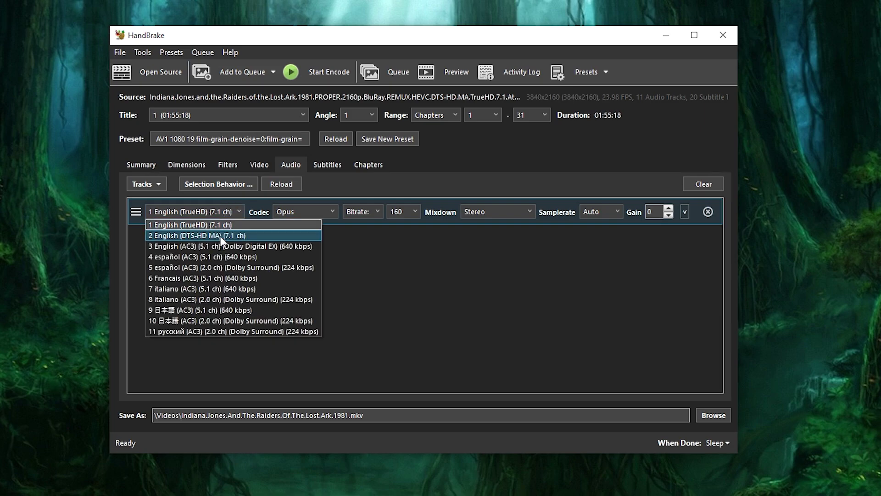
pyautogui.click(221, 236)
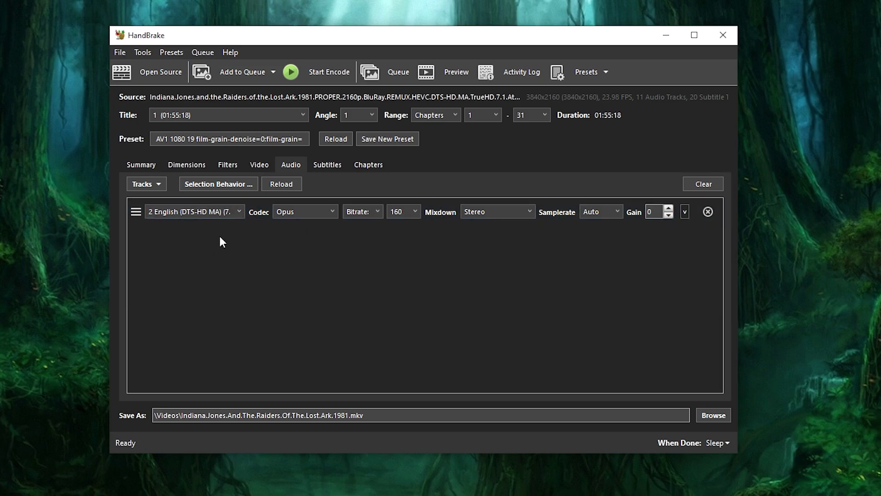
# - Alternate the audio source between 3 English (AC3) and 2 English (DTS-HD MA), finishing on the AC3 track
pyautogui.click(221, 211)
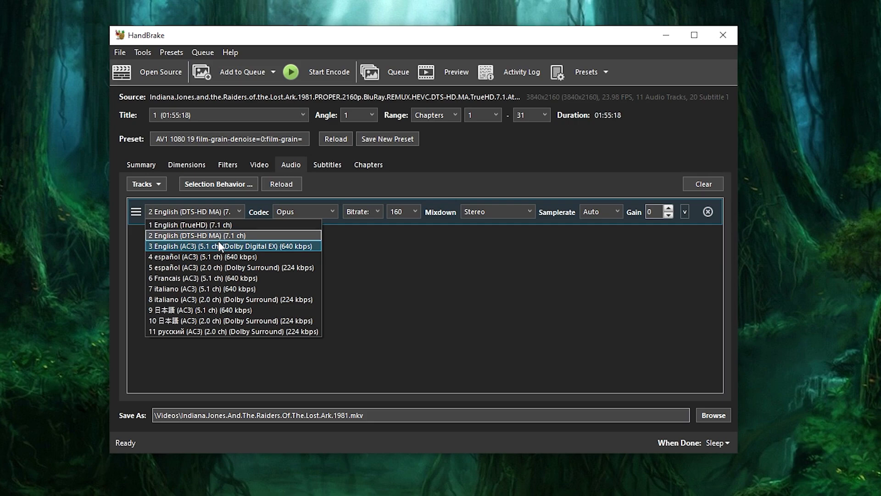
pyautogui.click(218, 242)
pyautogui.click(217, 214)
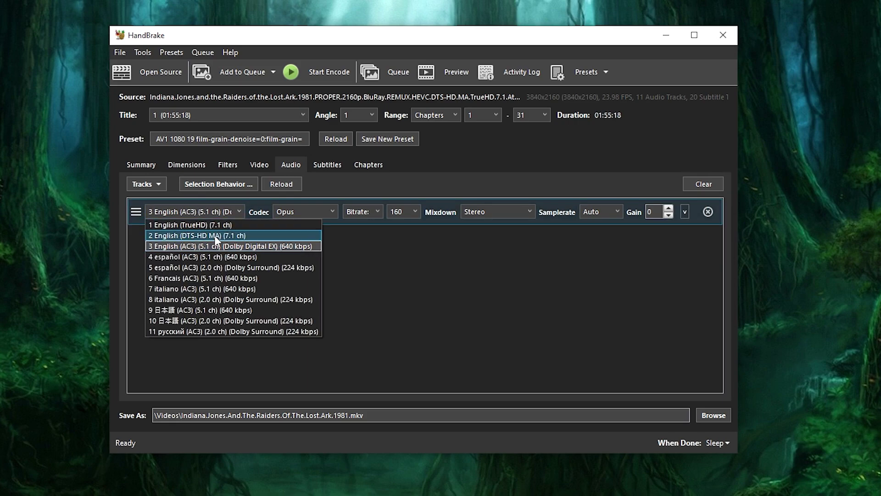
pyautogui.click(214, 235)
pyautogui.click(224, 212)
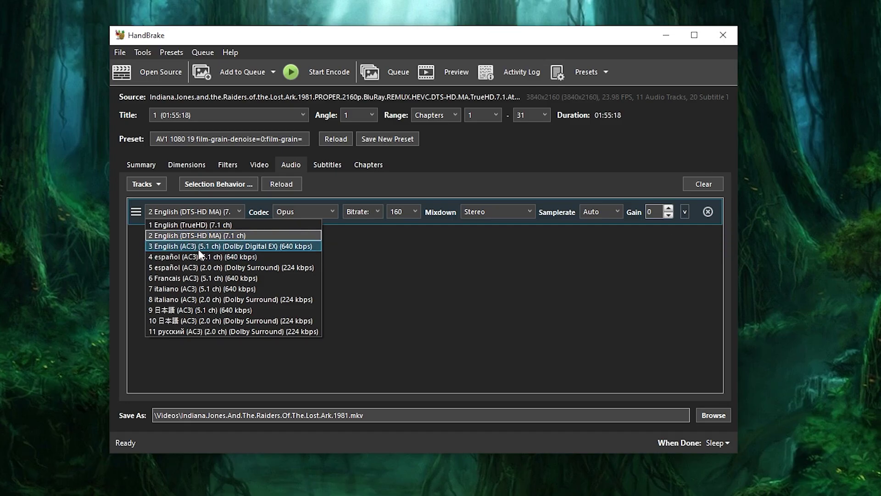
pyautogui.click(199, 248)
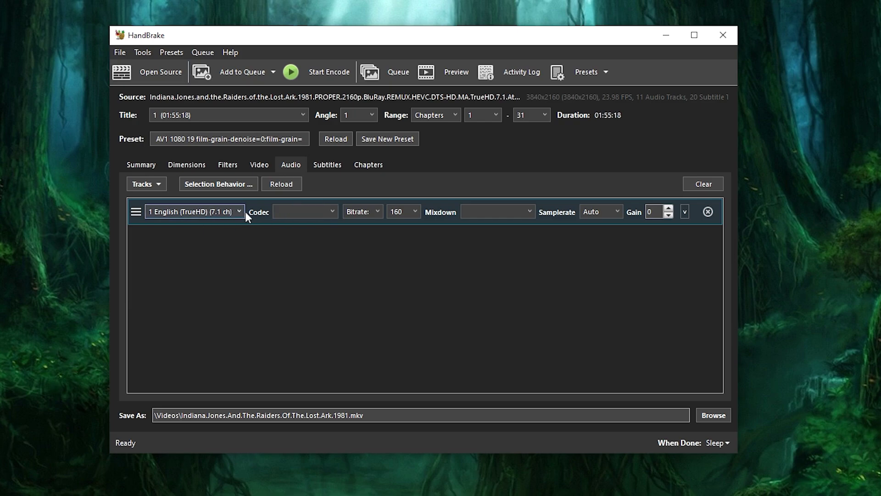
# - Set the English TrueHD track's codec to Opus and review the other codec choices
pyautogui.click(296, 214)
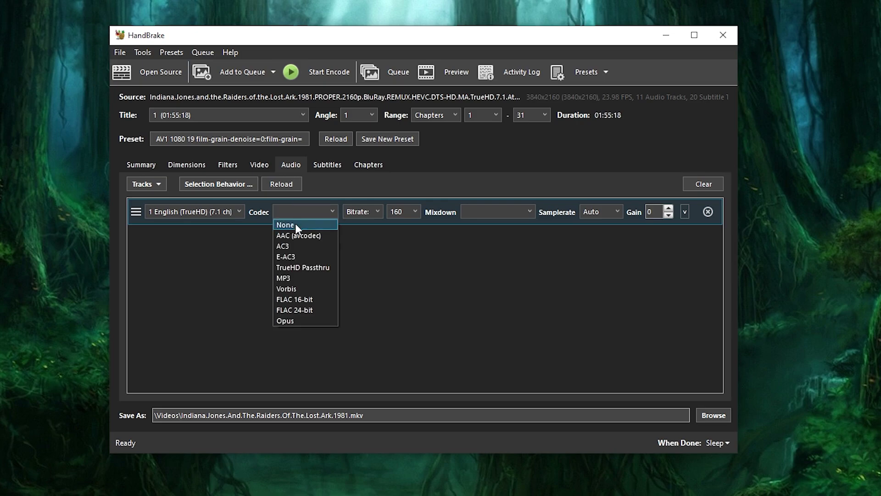
pyautogui.click(303, 321)
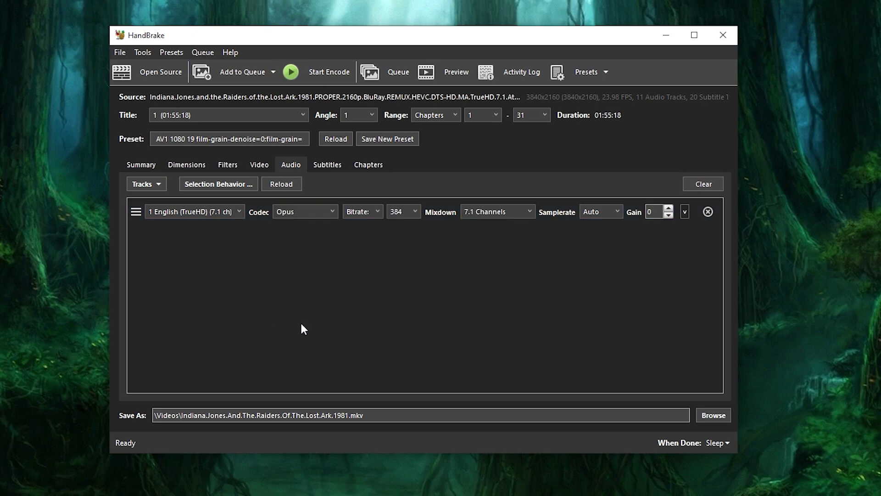
pyautogui.click(298, 211)
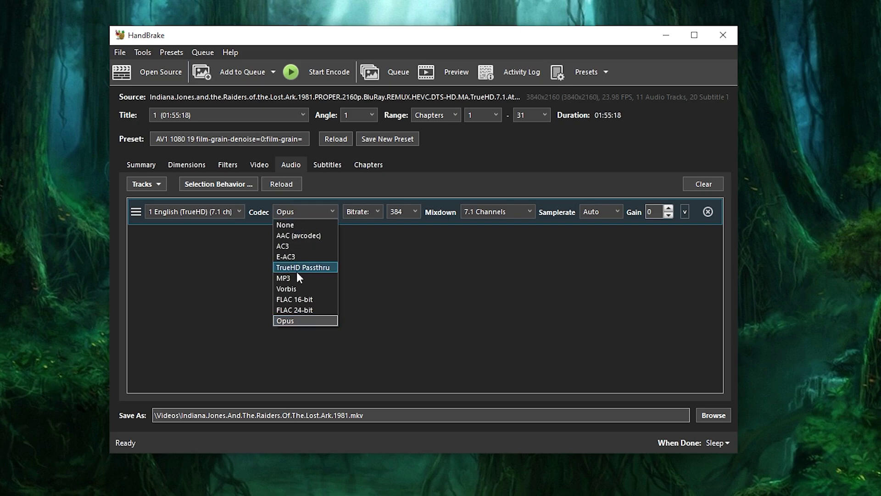
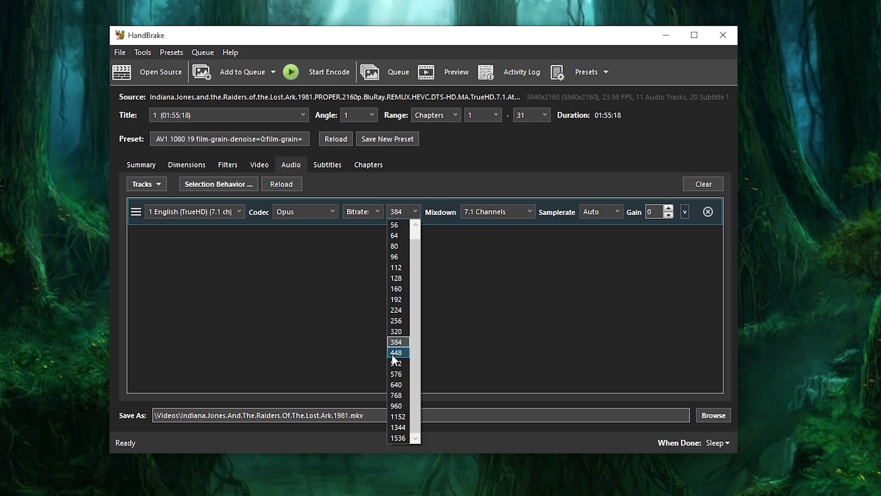
# - Set the English TrueHD track's mixdown to 5.1 Channels and its Opus bitrate to 512
pyautogui.click(523, 207)
pyautogui.click(524, 207)
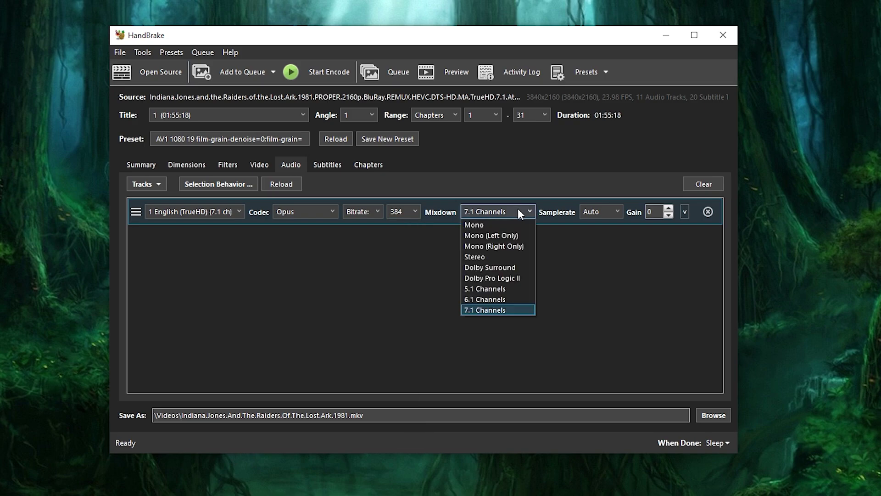
pyautogui.click(492, 290)
pyautogui.click(403, 212)
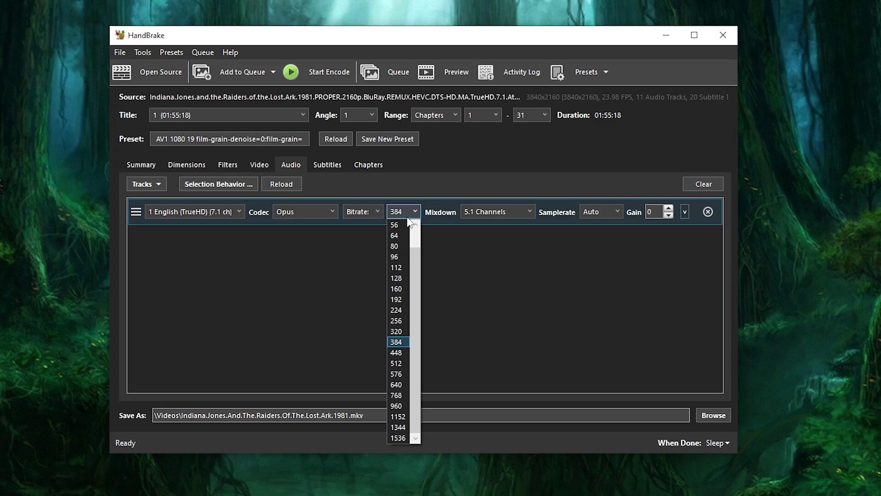
pyautogui.click(395, 364)
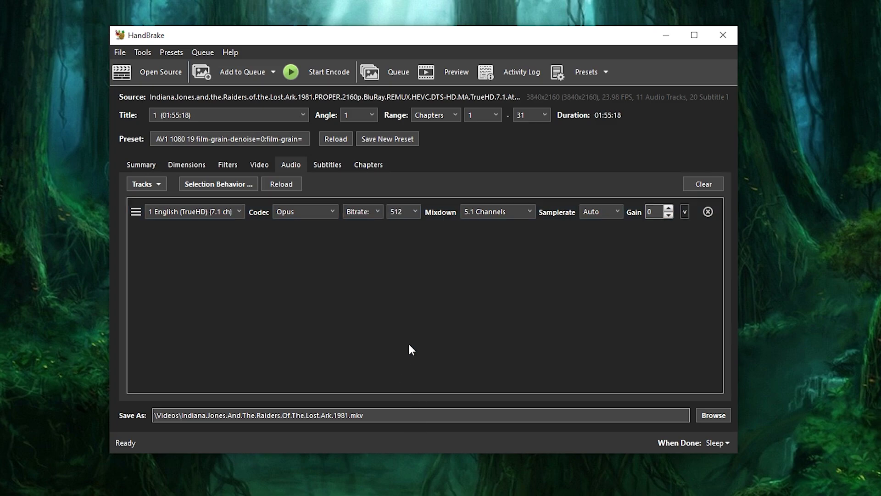
# - Try a bitrate of 448 for the 5.1-channel Opus track, and return it to 512
pyautogui.click(397, 210)
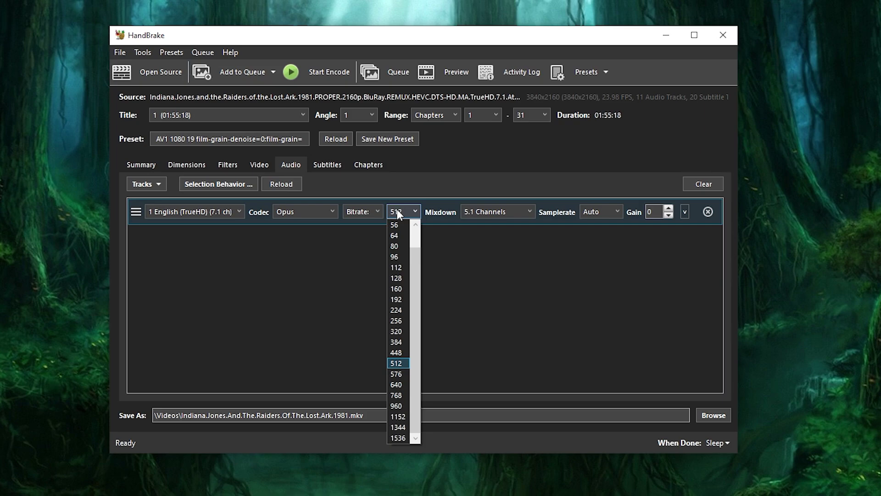
pyautogui.click(397, 352)
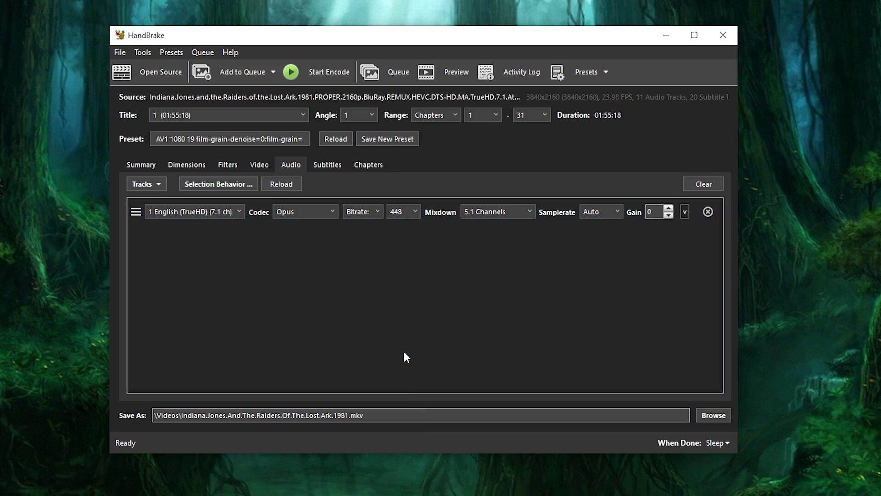
pyautogui.click(403, 213)
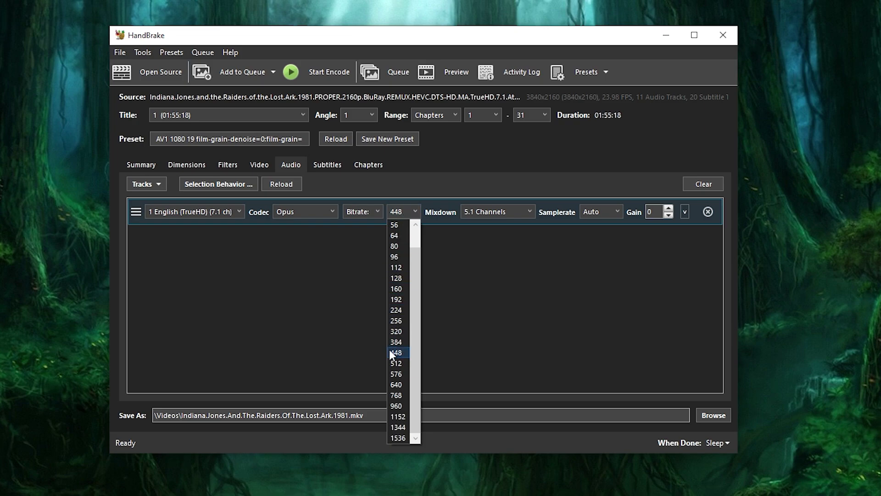
pyautogui.click(396, 363)
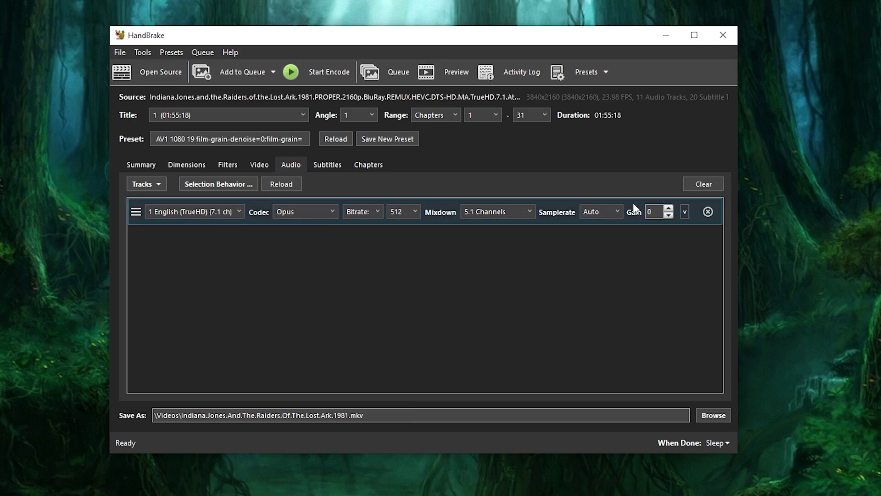
pyautogui.click(415, 211)
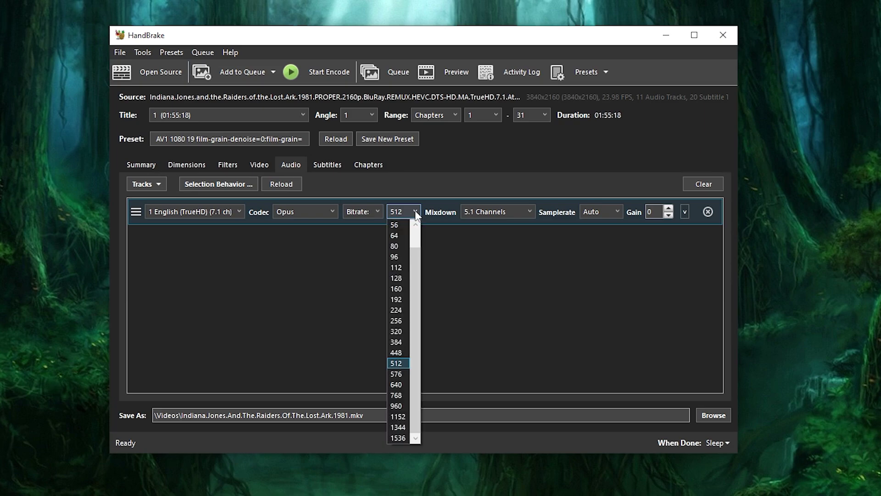
pyautogui.click(401, 361)
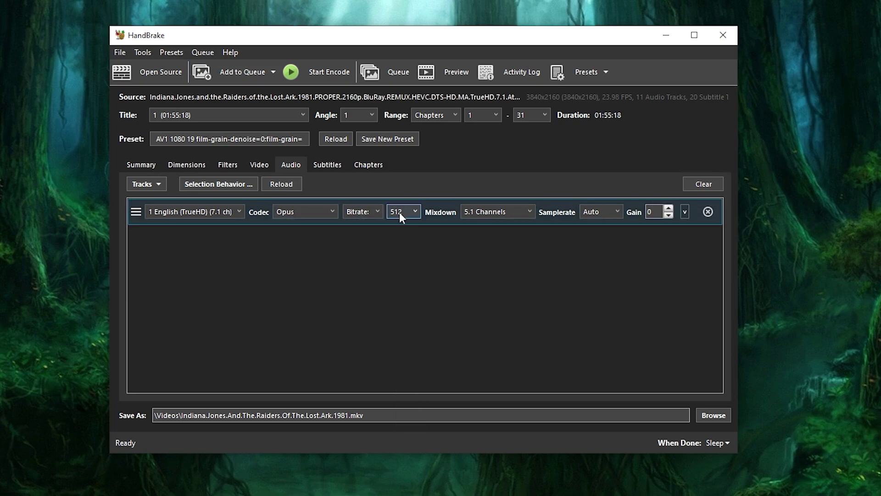
# - Set the English TrueHD track's mixdown to Stereo and its Opus bitrate to 192
pyautogui.click(486, 212)
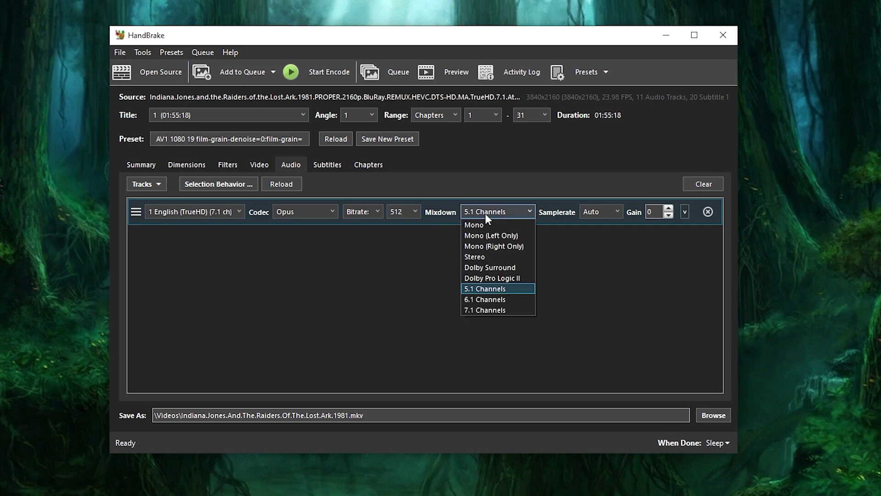
pyautogui.click(485, 256)
pyautogui.click(410, 212)
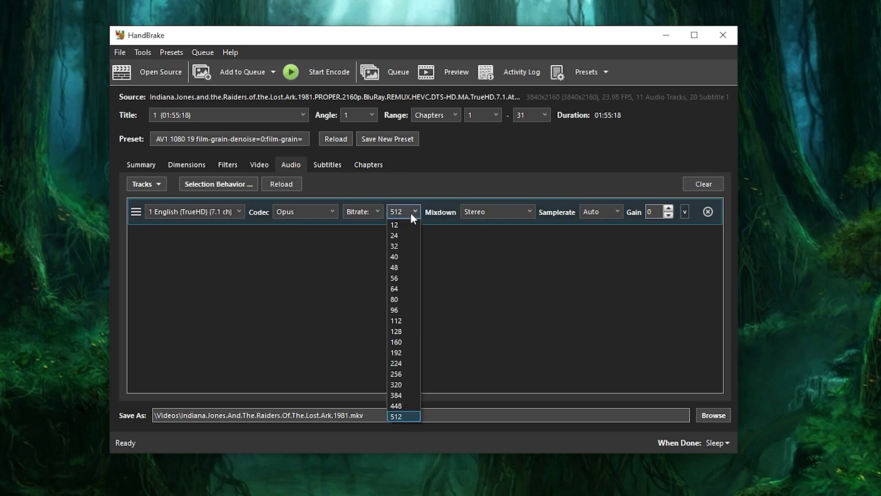
pyautogui.click(398, 357)
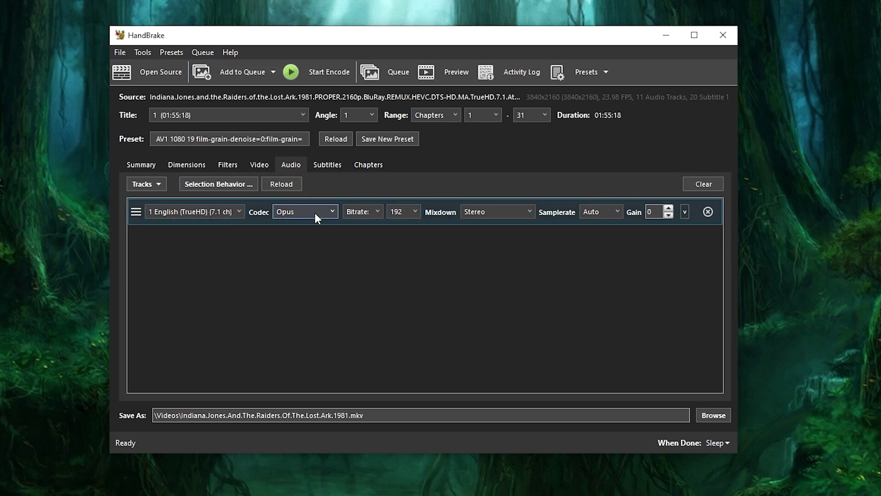
# - Start a new preset and, in its audio defaults, allow passthru of DTS and AC3 while keeping the codec on Auto Passthru
pyautogui.click(374, 140)
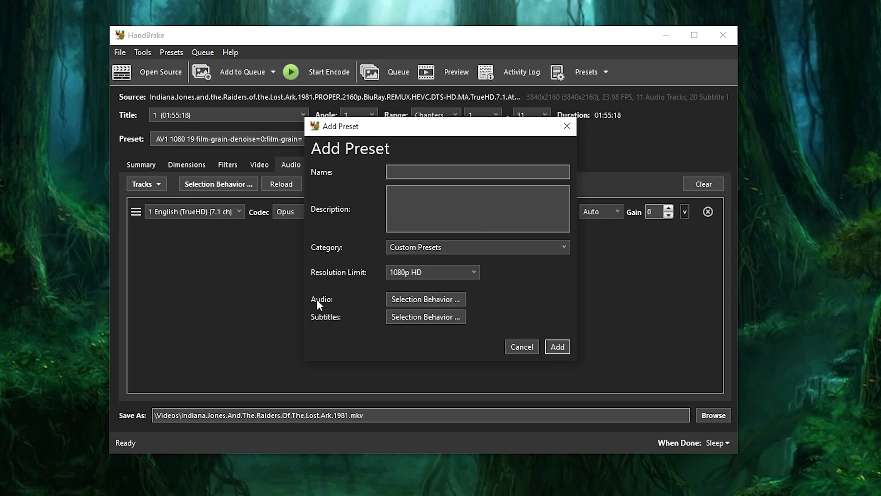
pyautogui.click(410, 299)
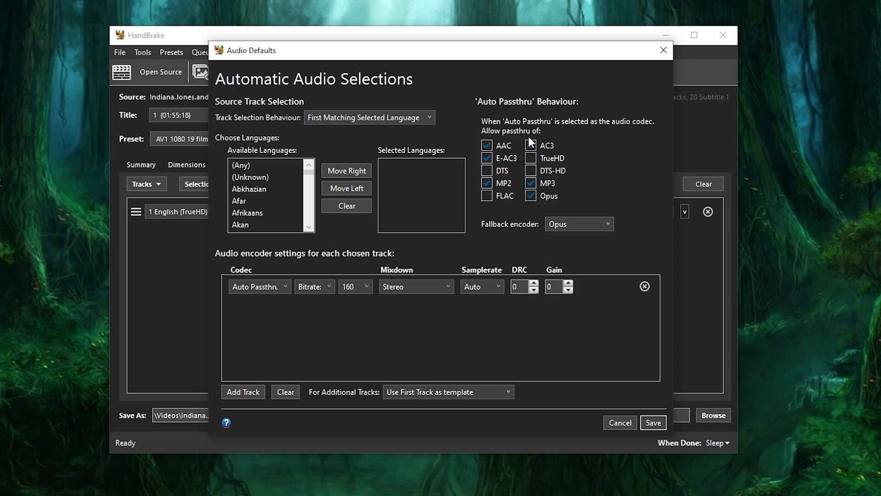
pyautogui.click(486, 156)
pyautogui.click(486, 144)
pyautogui.click(529, 143)
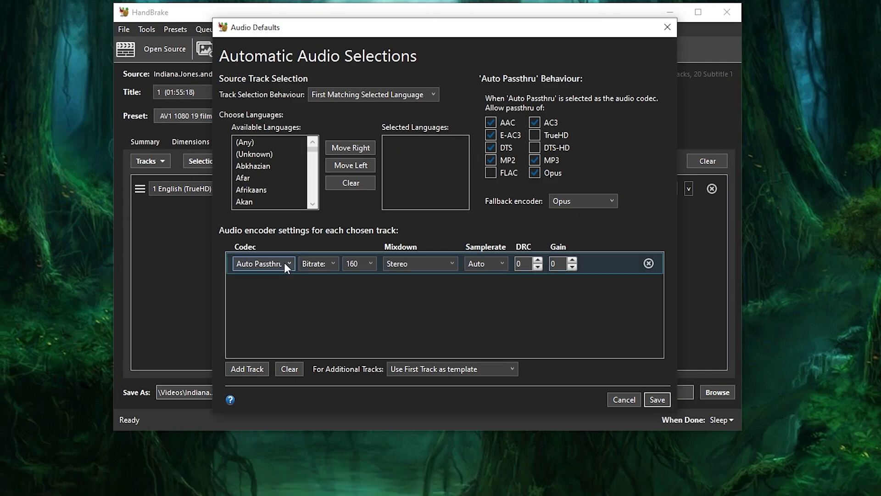
pyautogui.click(285, 262)
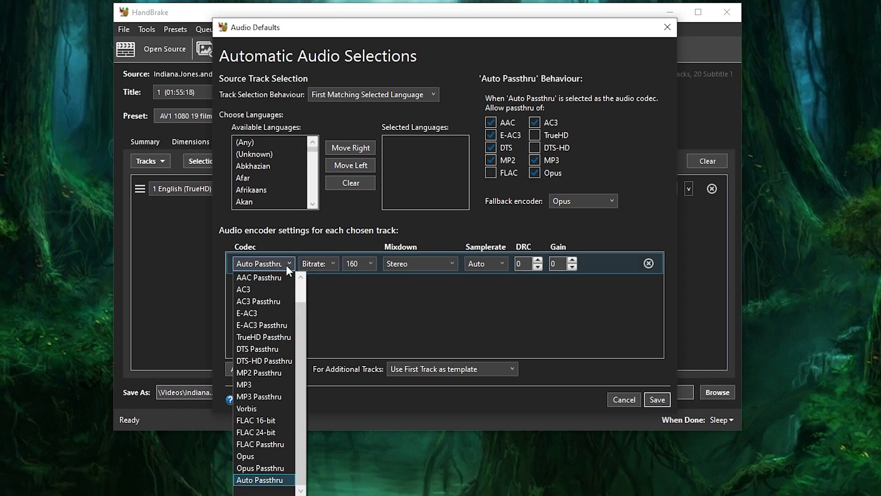
pyautogui.click(257, 480)
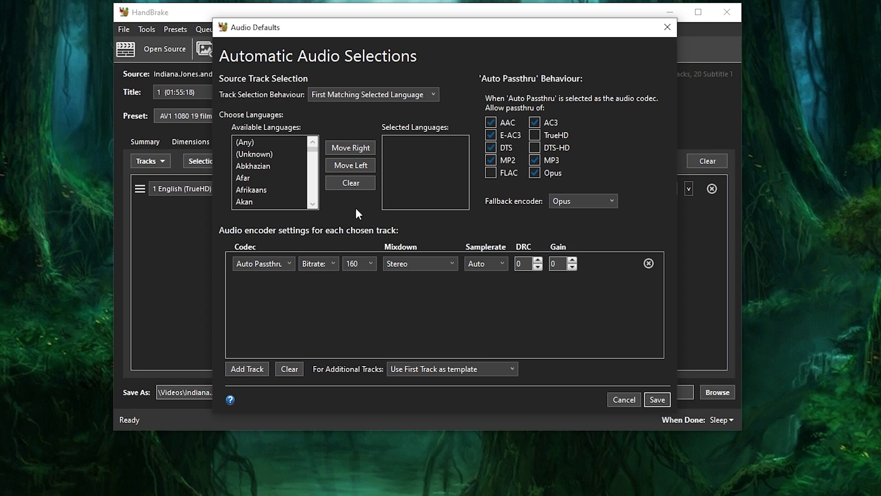
# - Set the default audio track's mixdown to 5.1 Channels and its bitrate to 512
pyautogui.click(392, 260)
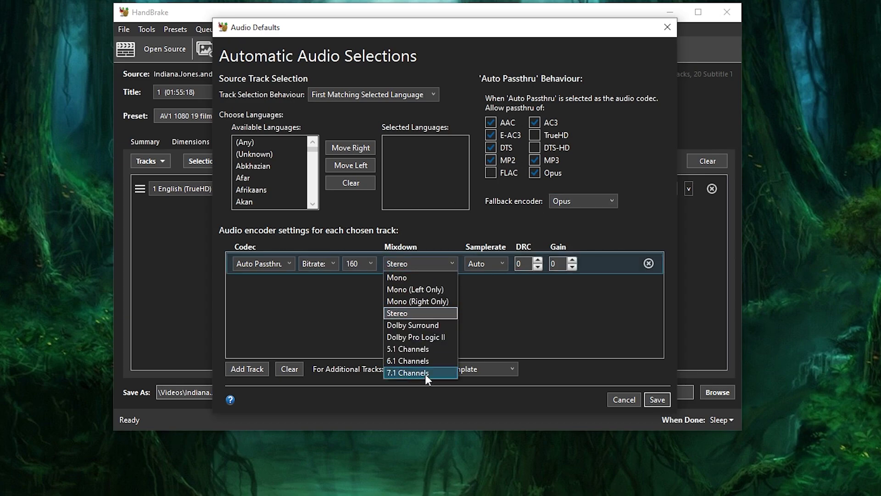
pyautogui.click(413, 345)
pyautogui.click(369, 264)
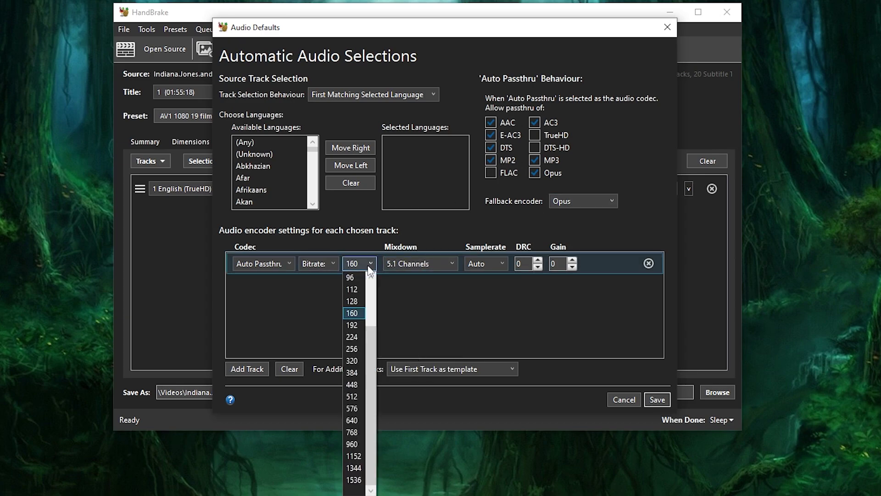
pyautogui.click(352, 396)
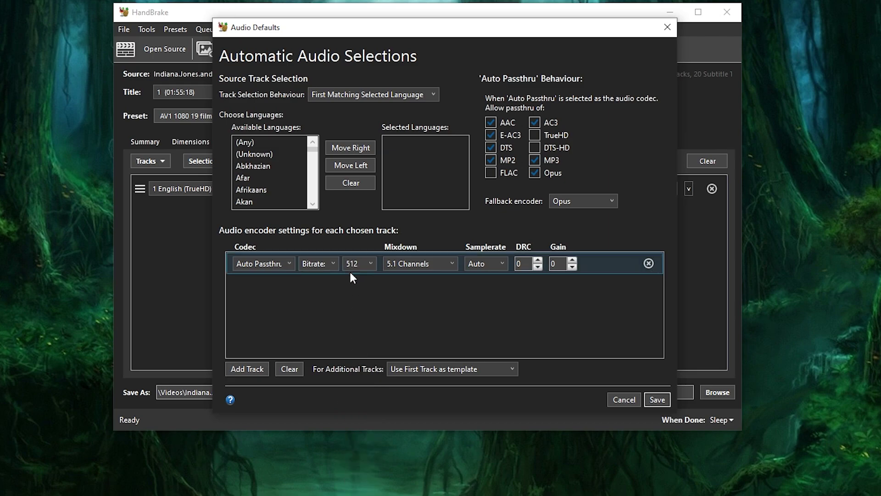
# - Set the default audio track's mixdown to Stereo and its bitrate to 192
pyautogui.click(415, 261)
pyautogui.click(423, 314)
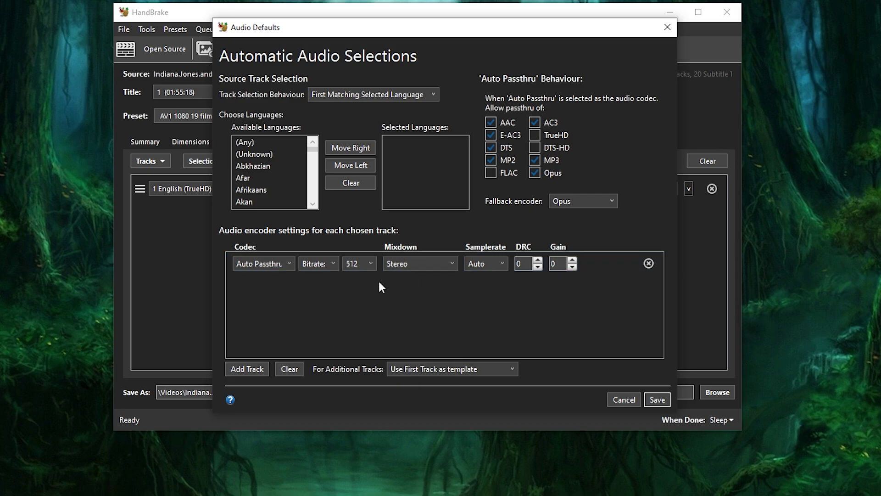
pyautogui.click(367, 264)
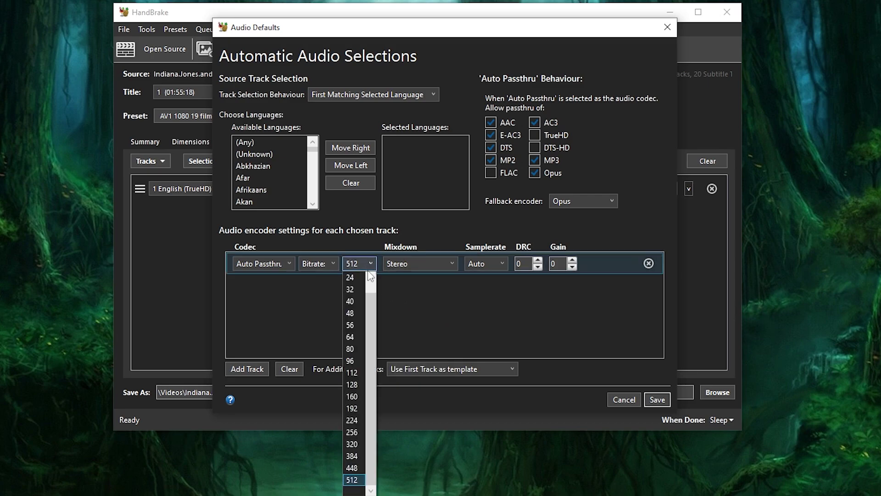
pyautogui.click(353, 408)
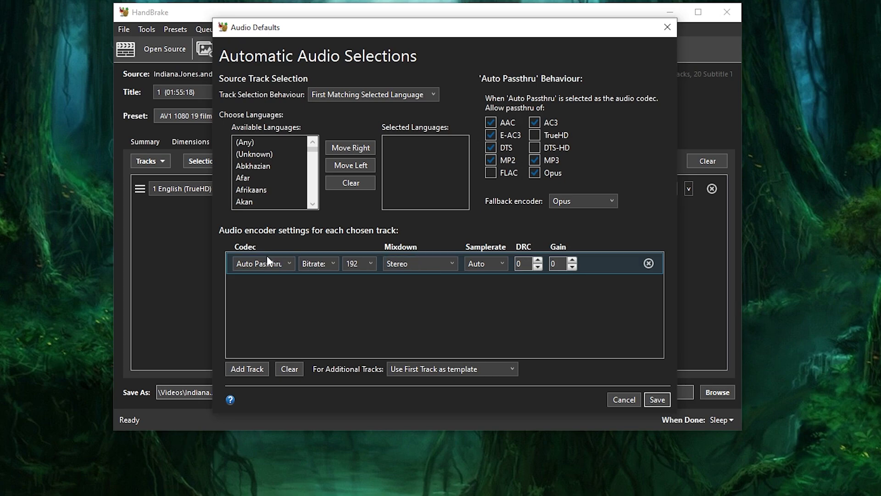
# - Set the default audio track's mixdown to 5.1 Channels and its bitrate to 448
pyautogui.click(434, 267)
pyautogui.click(425, 352)
pyautogui.click(360, 263)
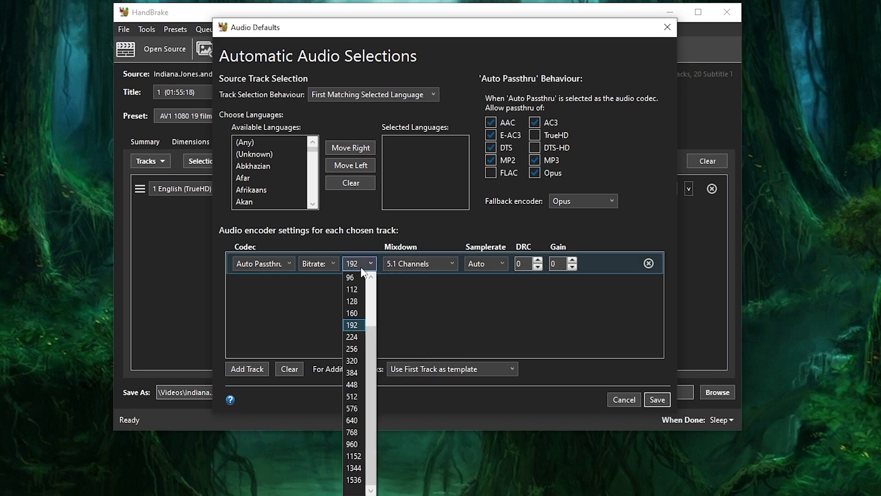
pyautogui.click(357, 383)
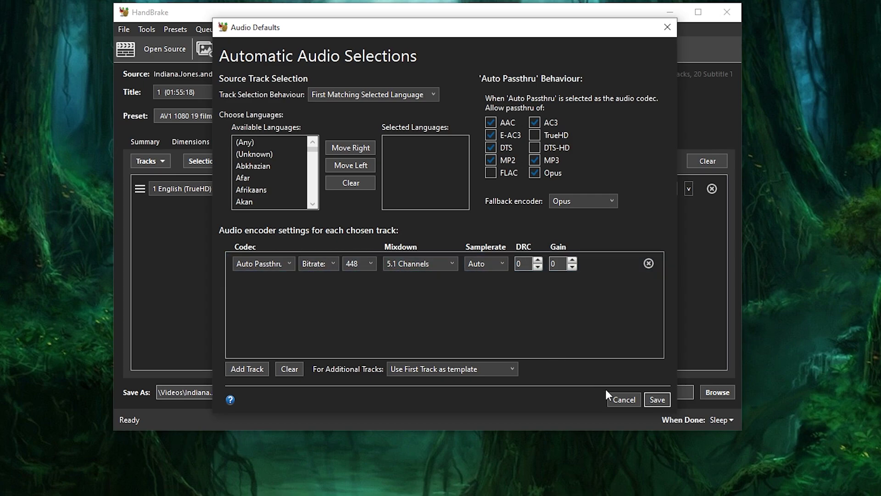
# - Return the default audio track to a Stereo mixdown at bitrate 192, and cancel the audio defaults
pyautogui.click(409, 262)
pyautogui.click(404, 313)
pyautogui.click(359, 263)
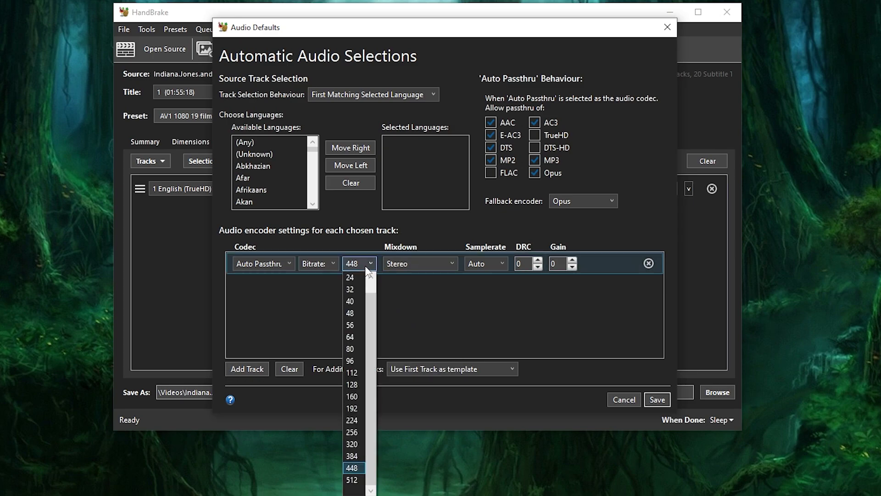
pyautogui.click(356, 408)
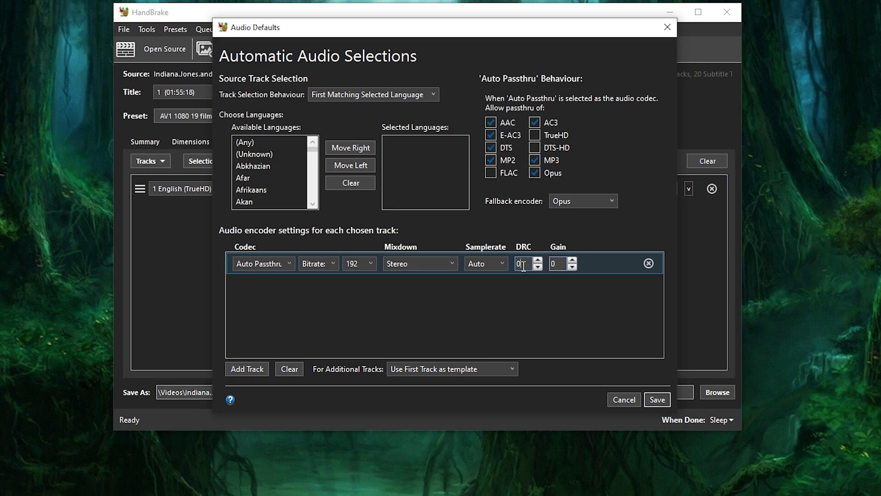
pyautogui.press('Tab')
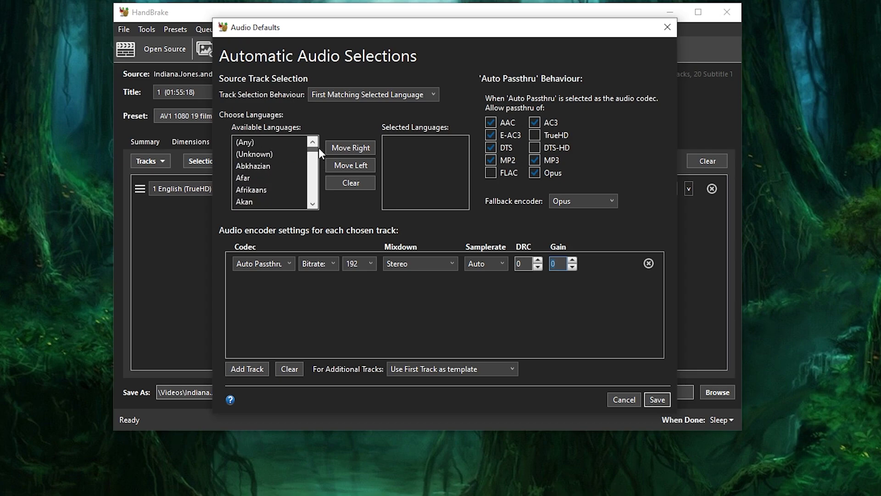
pyautogui.click(624, 400)
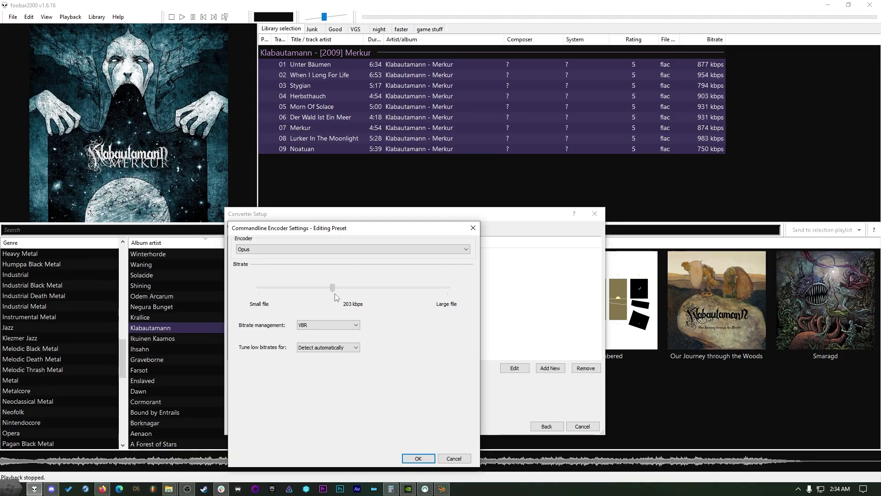
# - In foobar2000, set the Opus encoder preset's bitrate to 202 kbps, save it and close the converter setup
pyautogui.moveTo(332, 288); pyautogui.dragTo(332, 288)
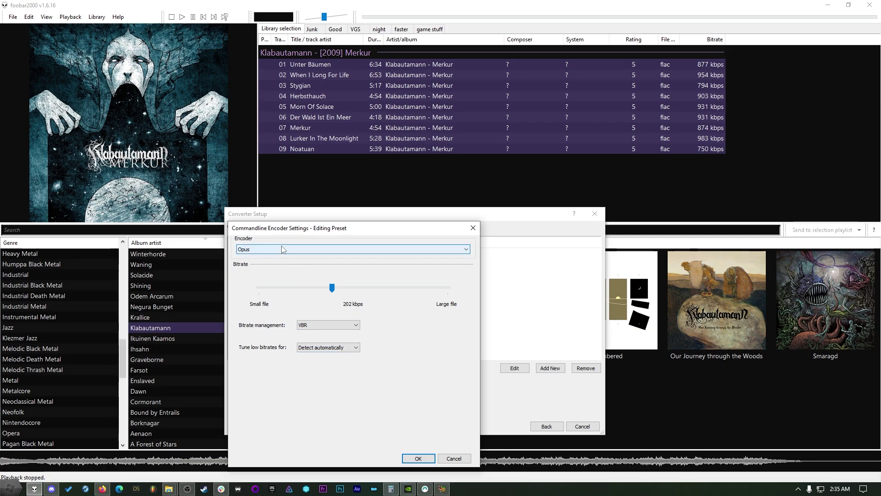
pyautogui.click(419, 459)
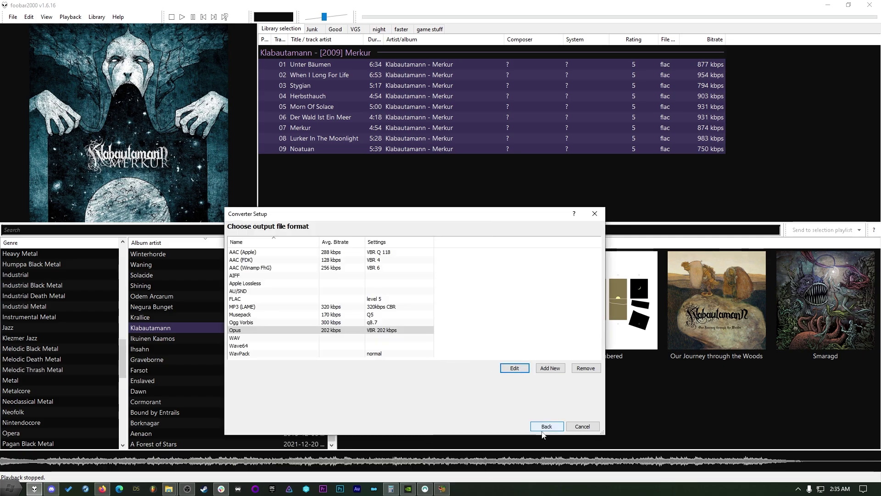
pyautogui.click(574, 426)
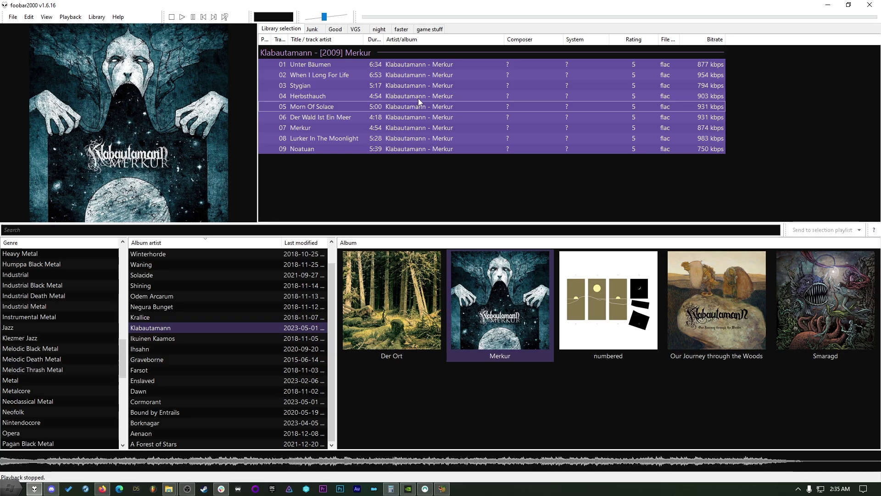
pyautogui.rightClick(386, 68)
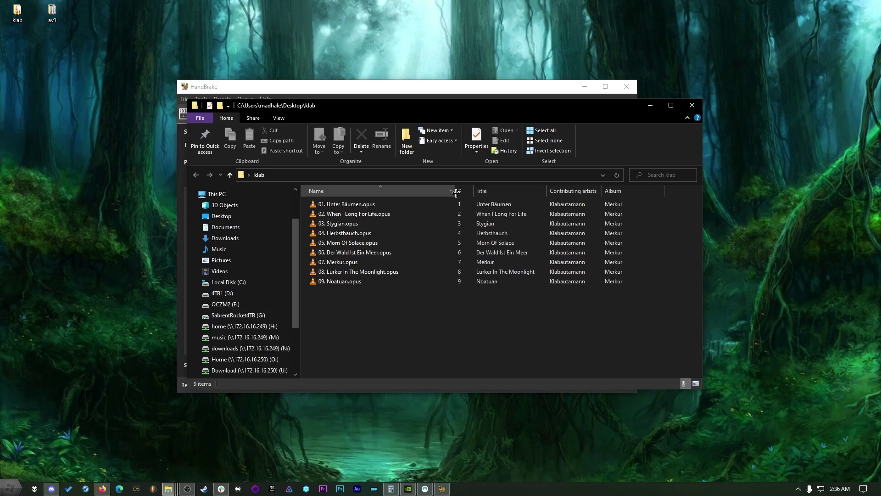
# - Rename "05. Morn Of Solace.opus" in the klab folder to "05. Morn Of Solace.ogg" and accept the extension change
pyautogui.click(366, 213)
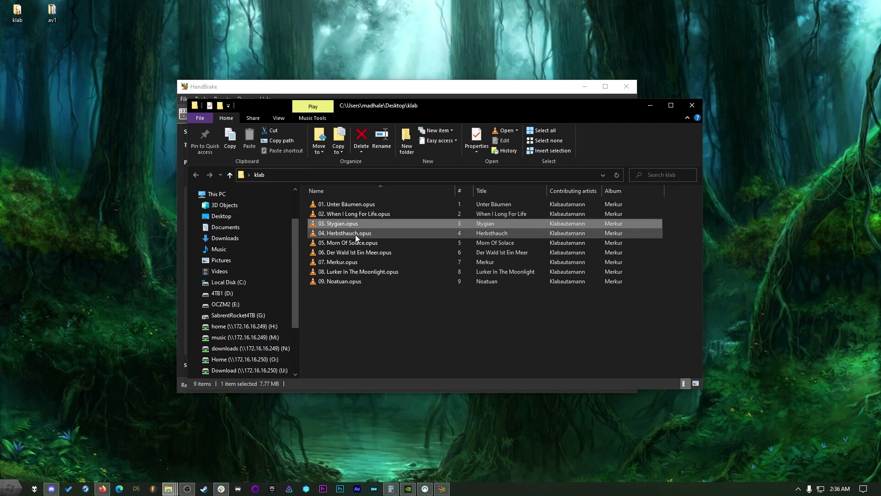
pyautogui.click(356, 233)
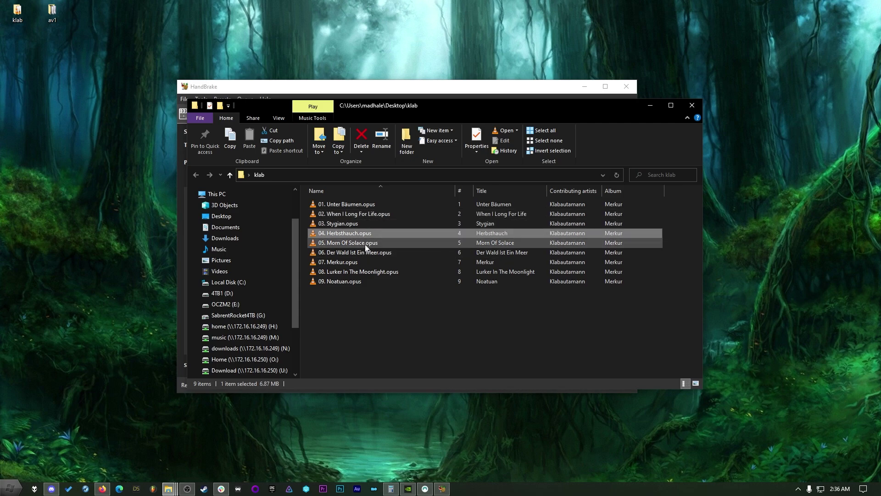
pyautogui.click(373, 246)
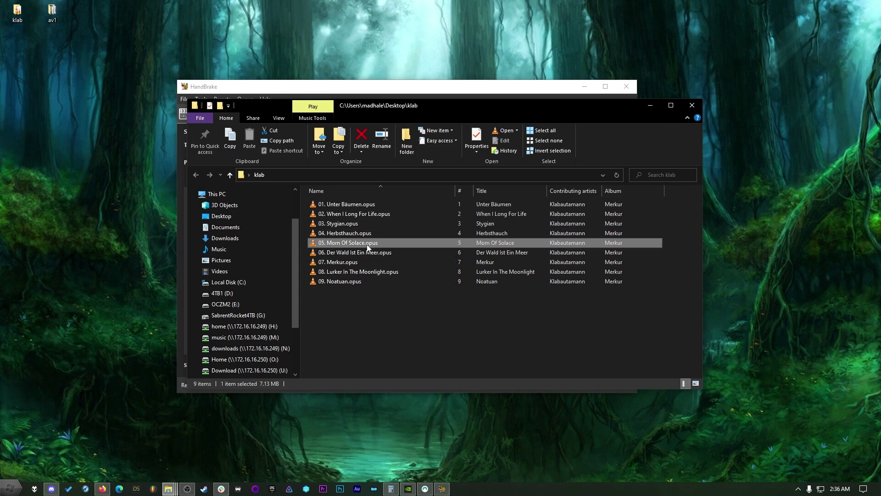
pyautogui.click(370, 245)
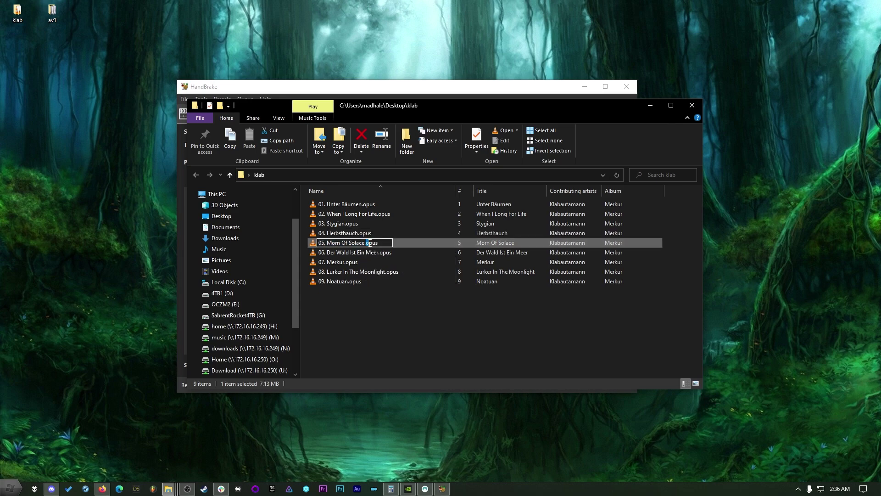
pyautogui.doubleClick(374, 242)
pyautogui.write('ogg')
pyautogui.press('Return')
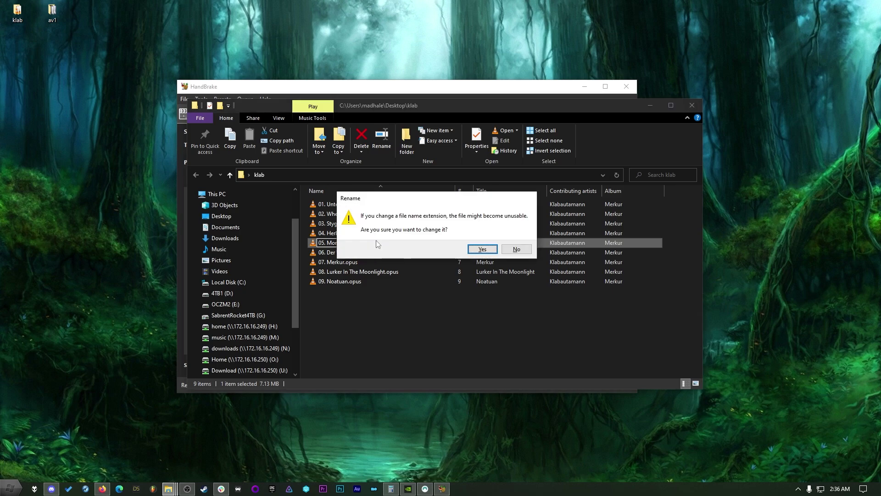
pyautogui.click(482, 249)
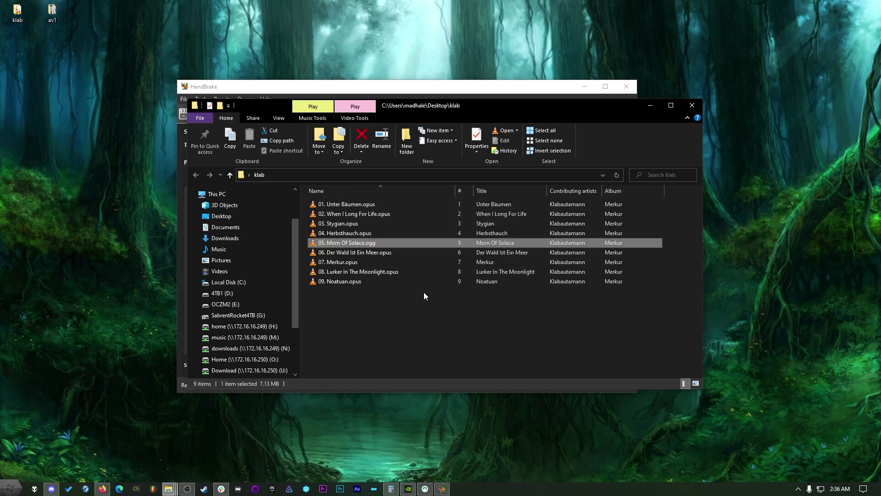
# - Play "05. Morn Of Solace.ogg" in VLC at about 25% volume, skipping to about 00:42, and close the player
pyautogui.doubleClick(370, 244)
pyautogui.click(545, 333)
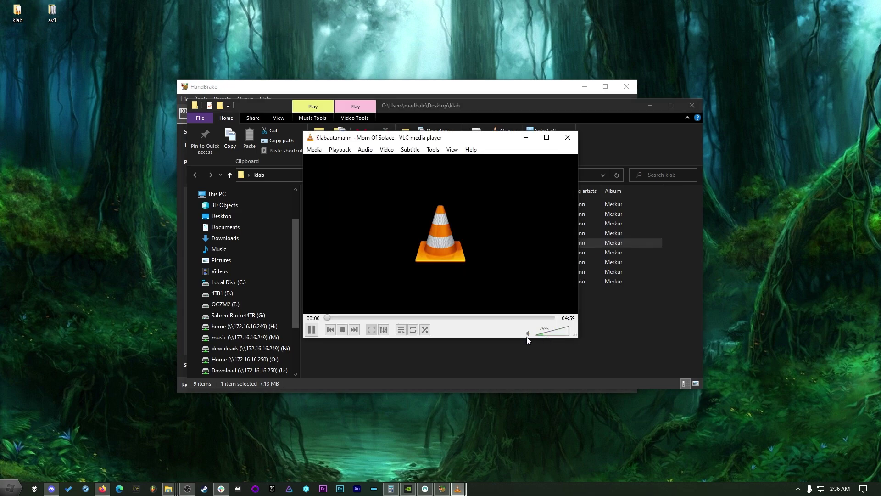
pyautogui.click(359, 316)
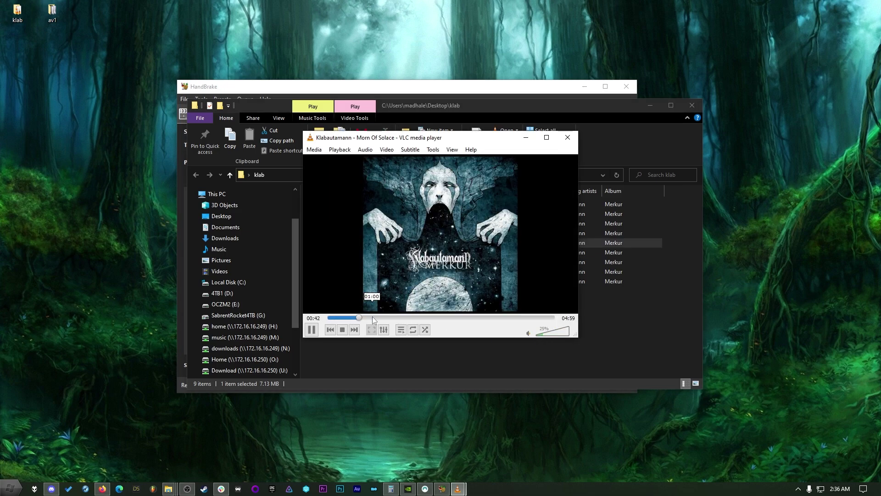
pyautogui.click(568, 137)
pyautogui.click(529, 295)
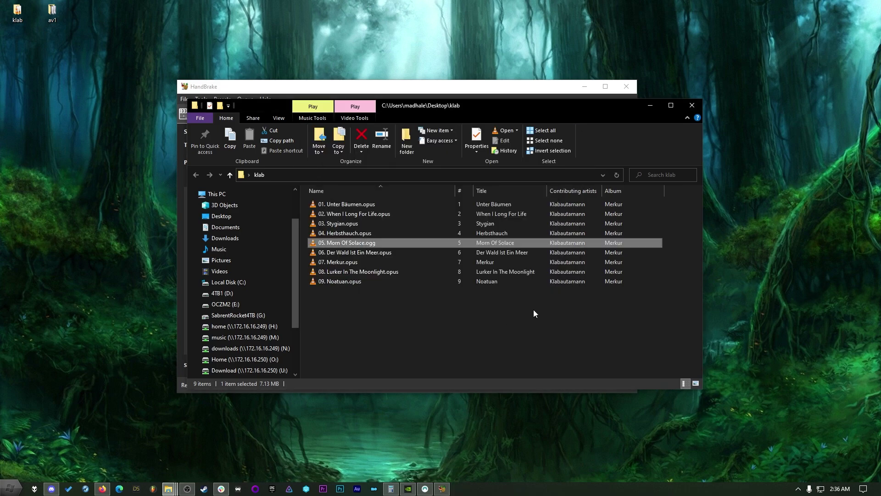
pyautogui.click(384, 254)
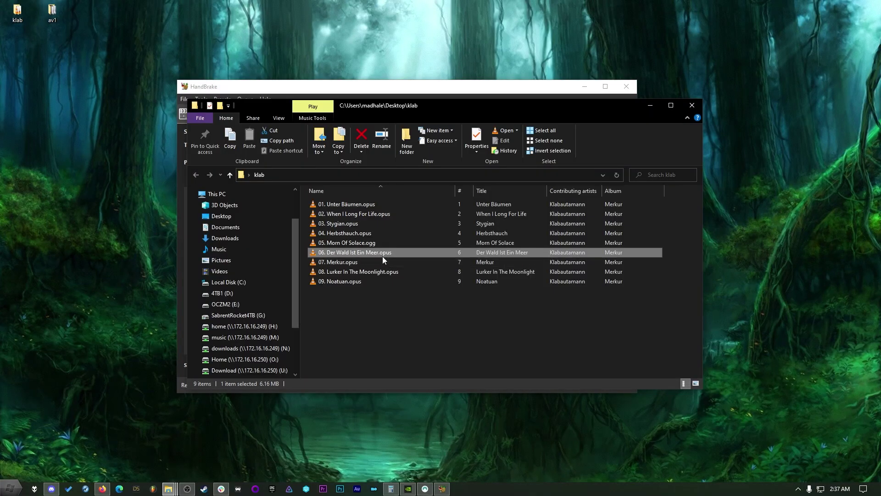
pyautogui.click(387, 252)
pyautogui.doubleClick(387, 252)
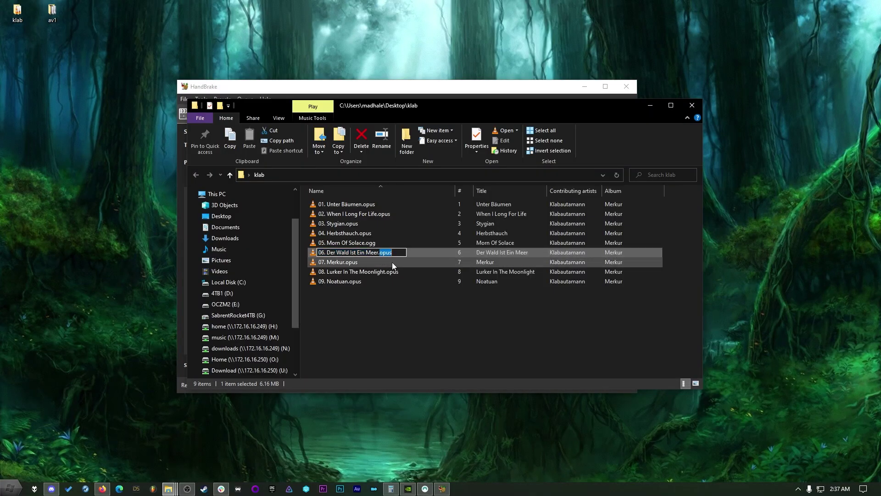
pyautogui.click(363, 318)
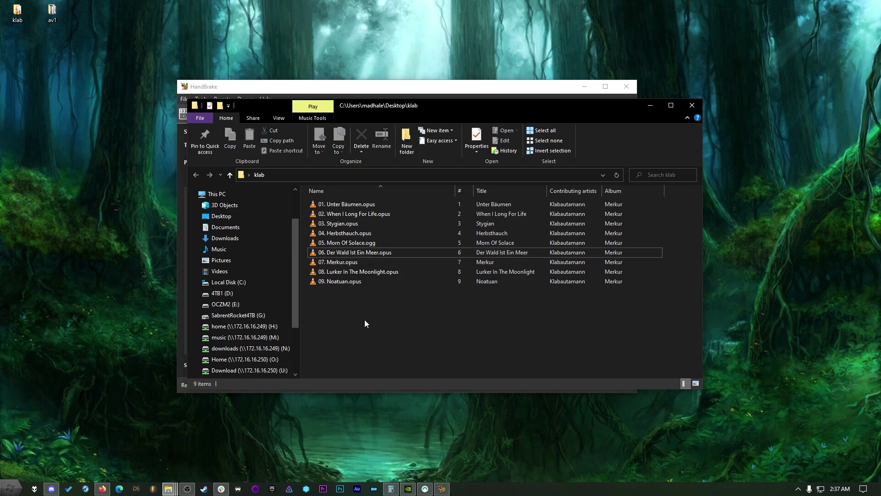